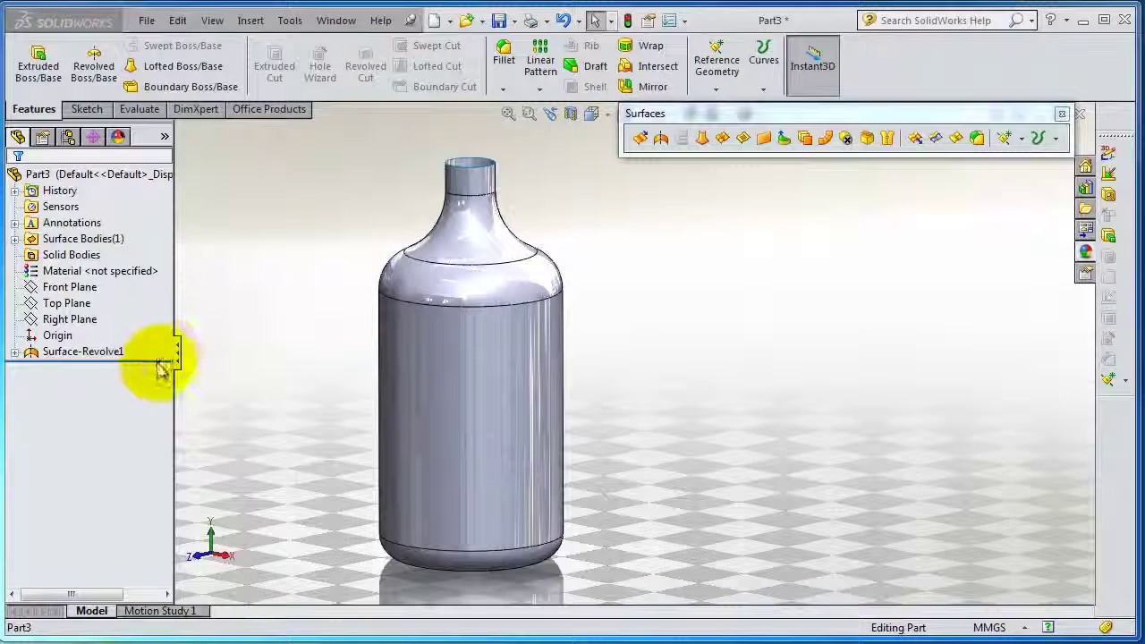
# Review the revolved bottle surface's settings and contour selection, and move the Surfaces toolbar clear of the confirmation corner.
pyautogui.click(90, 354)
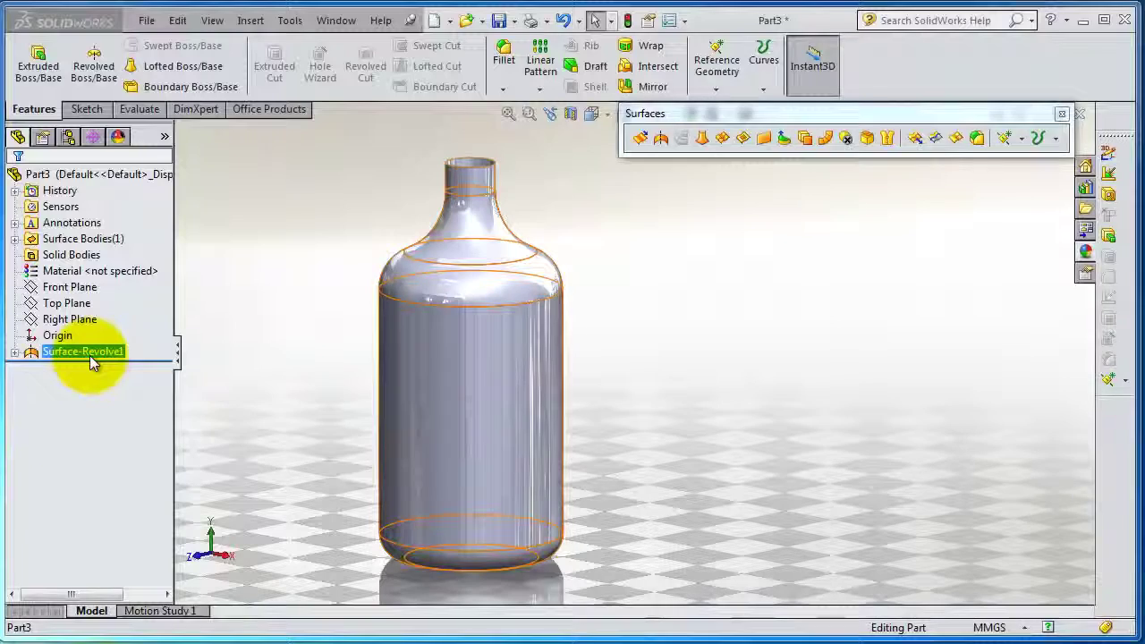
pyautogui.click(89, 355)
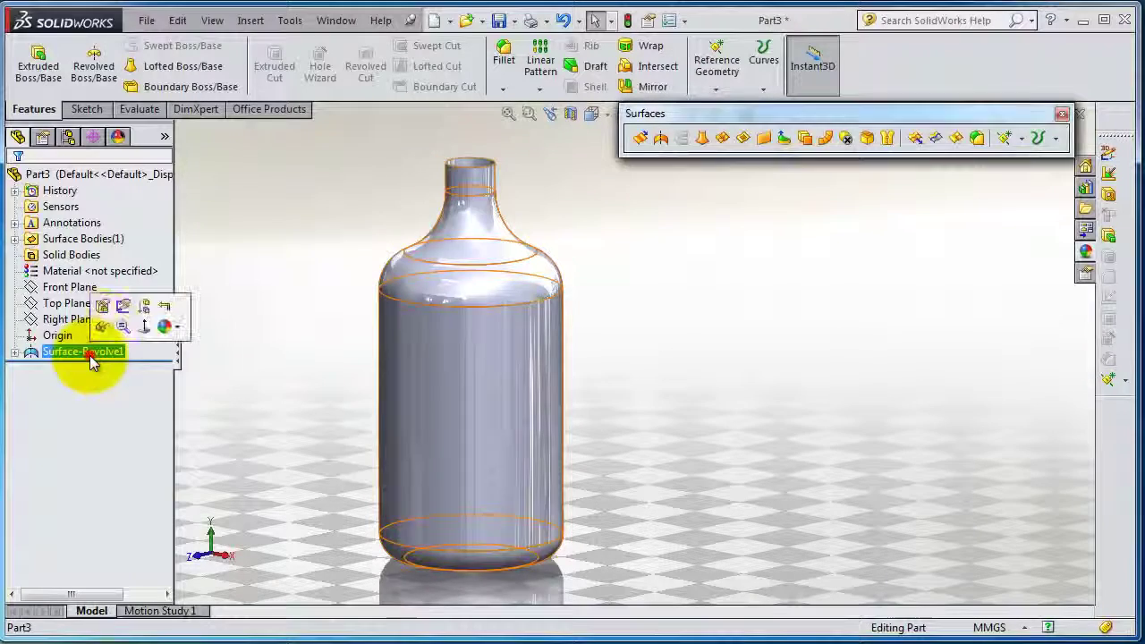
pyautogui.click(103, 310)
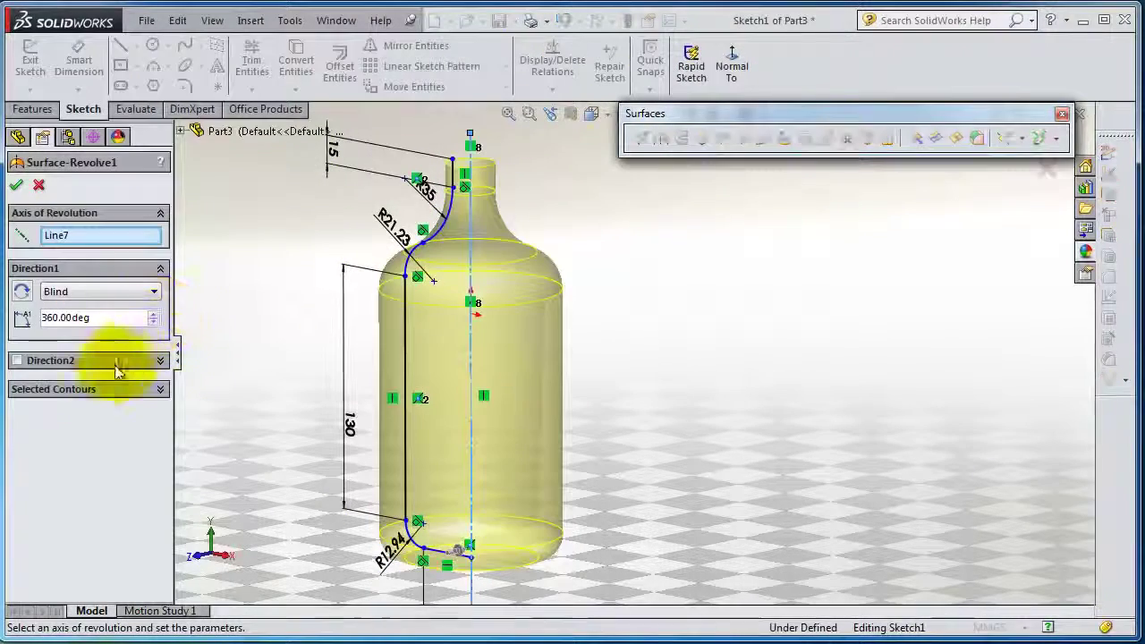
pyautogui.click(162, 391)
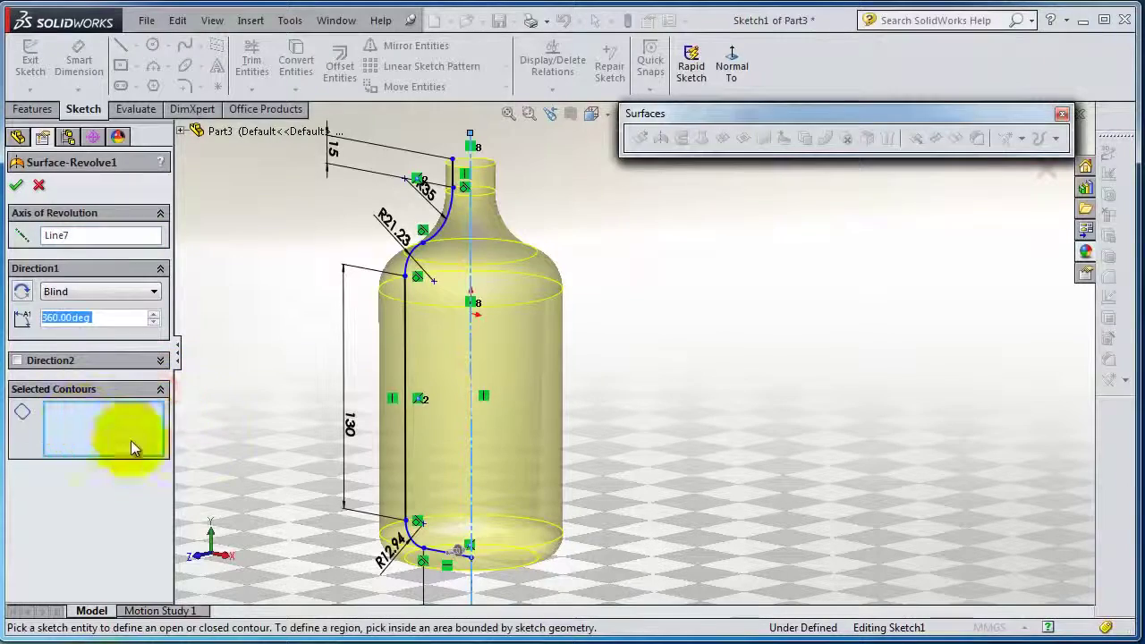
pyautogui.moveTo(678, 451); pyautogui.dragTo(722, 432, button='middle')
pyautogui.scroll(-2, 456, 328)
pyautogui.scroll(2, 439, 328)
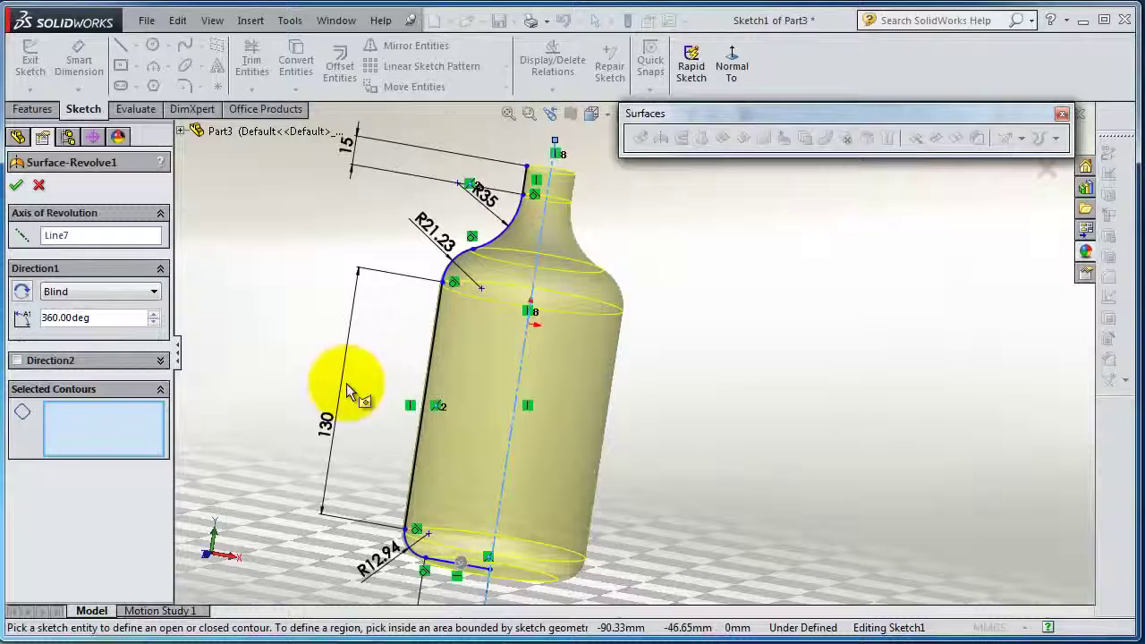
pyautogui.scroll(-3, 402, 358)
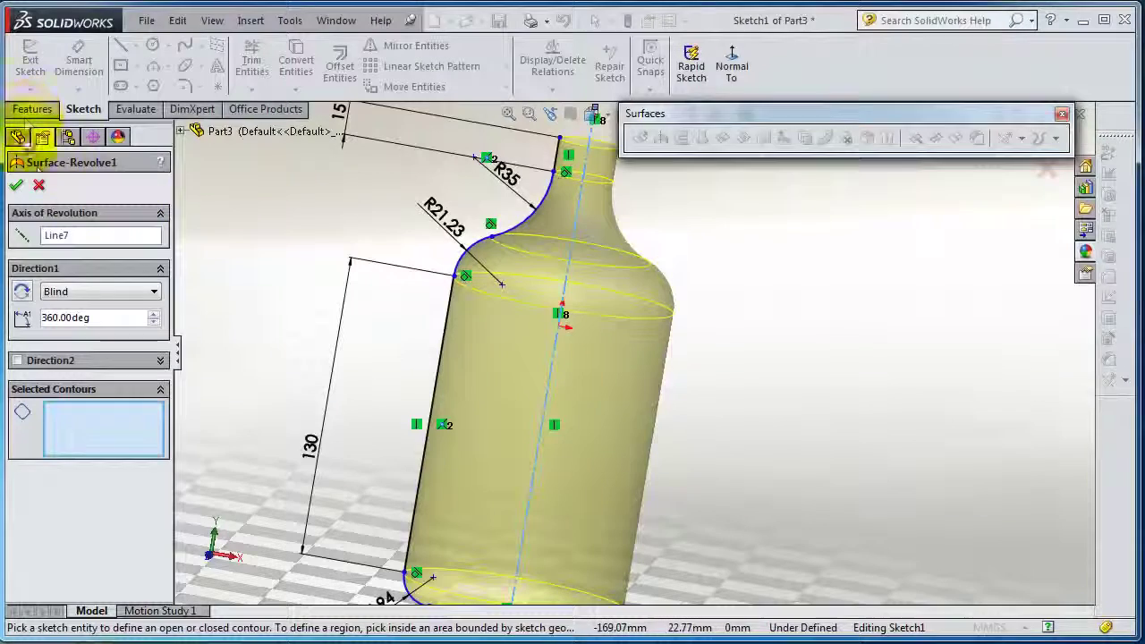
pyautogui.moveTo(868, 114); pyautogui.dragTo(949, 314)
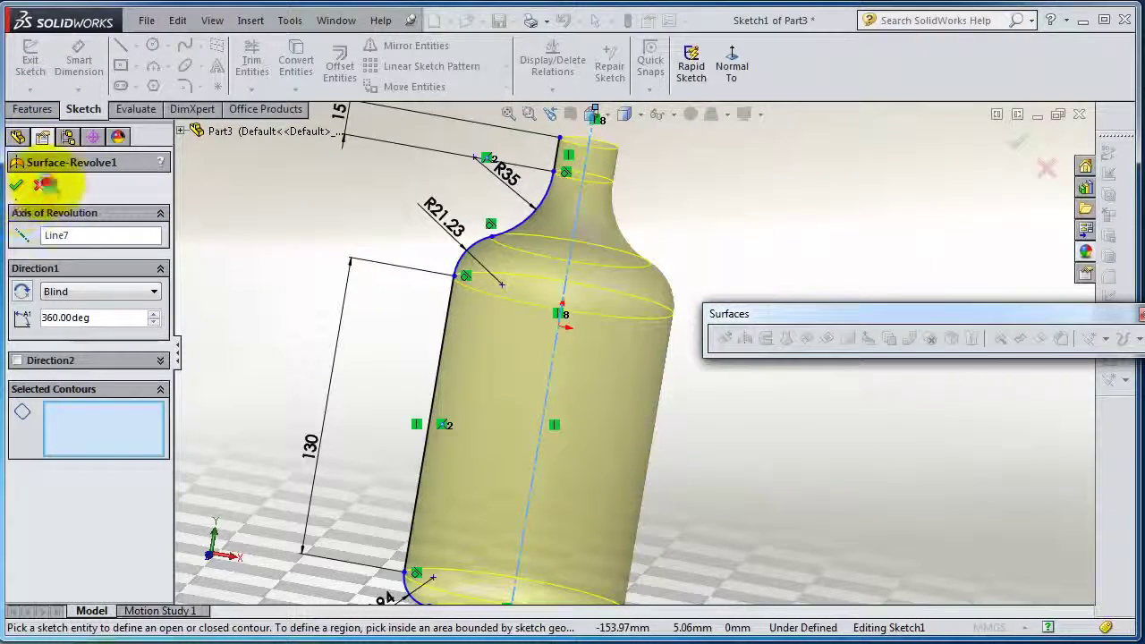
pyautogui.click(17, 185)
# Open the profile sketch of the revolved bottle surface for editing.
pyautogui.moveTo(583, 357); pyautogui.dragTo(626, 368, button='middle')
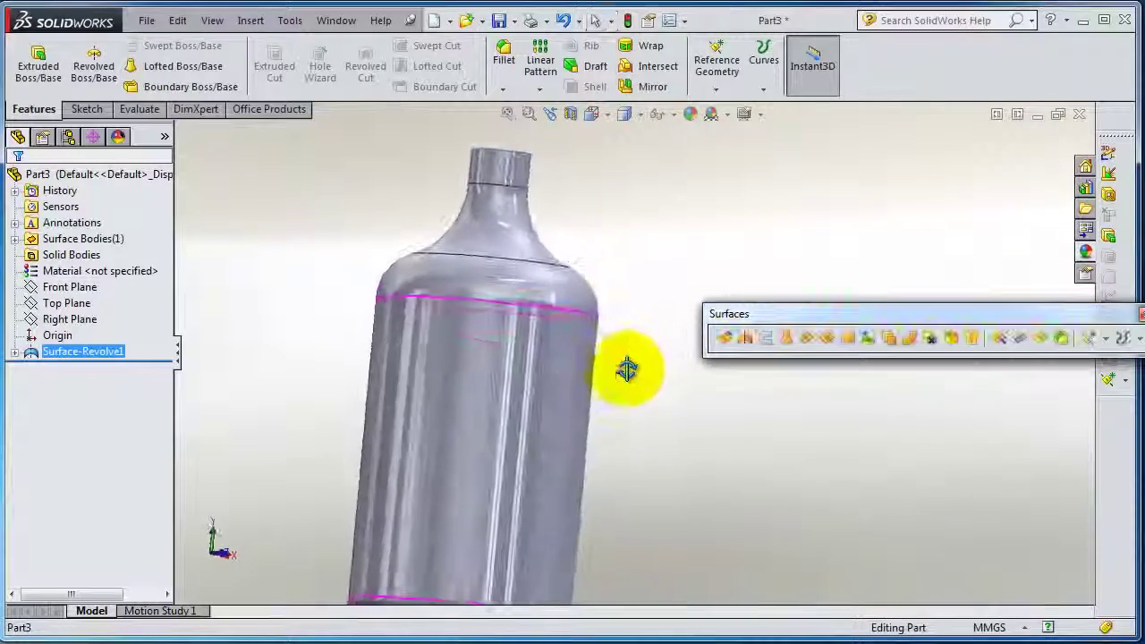
pyautogui.click(14, 352)
pyautogui.click(79, 368)
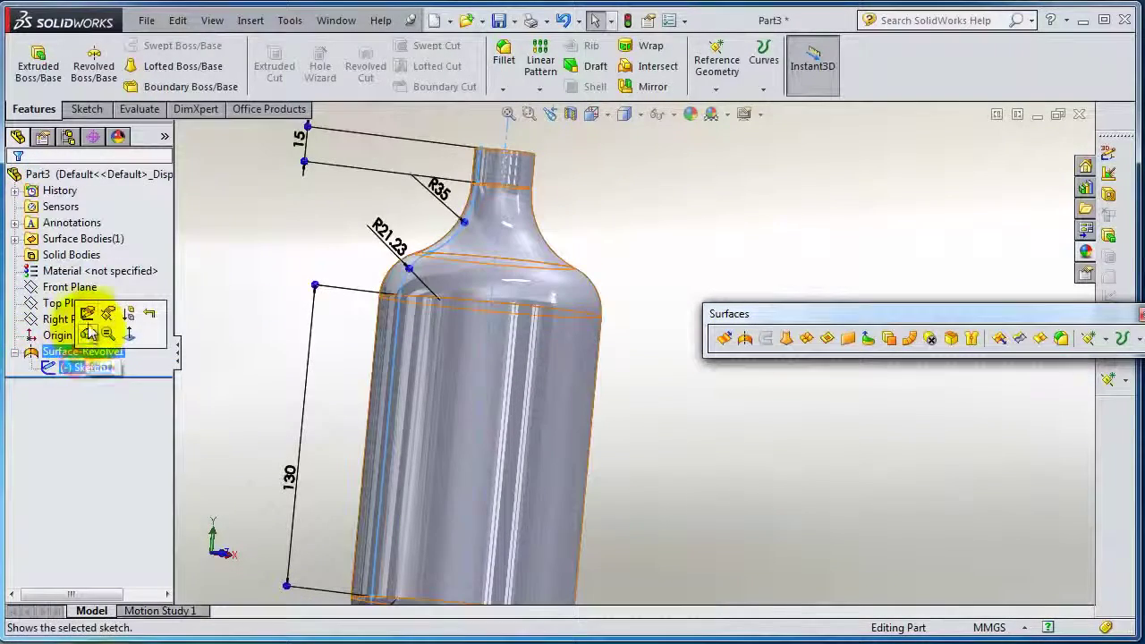
pyautogui.click(88, 315)
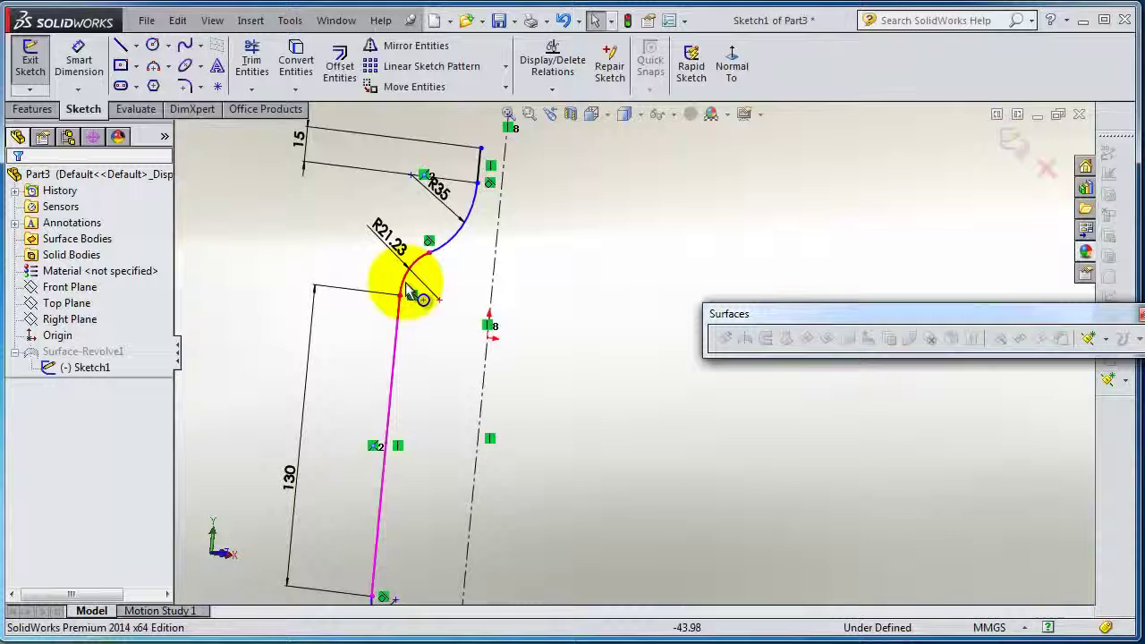
# Offset the whole chain of the bottle profile outward by 2 mm, with the offset dimension added.
pyautogui.click(338, 71)
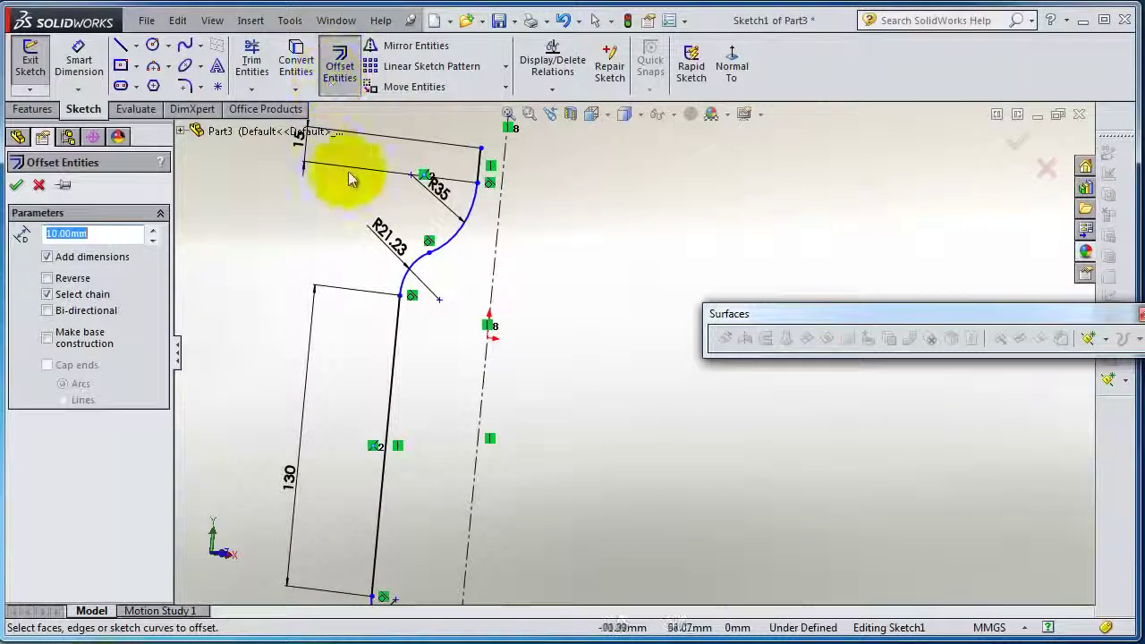
pyautogui.click(465, 229)
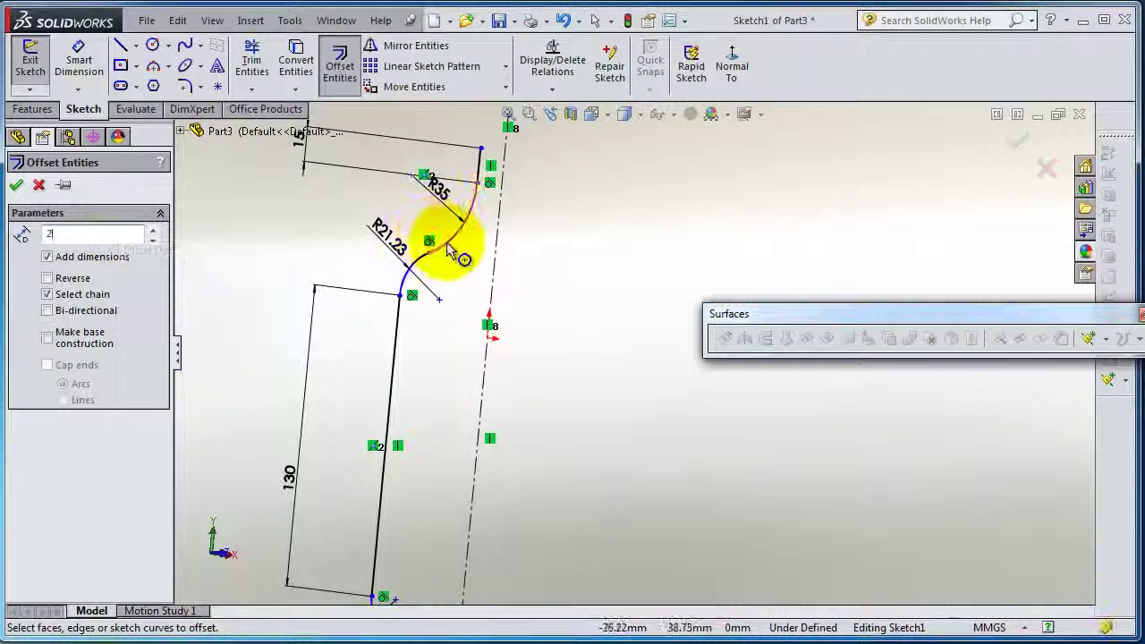
pyautogui.moveTo(391, 132)
pyautogui.mouseDown()
pyautogui.moveTo(415, 141)
pyautogui.moveTo(470, 431)
pyautogui.moveTo(342, 615)
pyautogui.mouseUp()
pyautogui.keyDown('ctrl'); pyautogui.moveTo(429, 493); pyautogui.dragTo(479, 457, button='middle'); pyautogui.keyUp('ctrl')
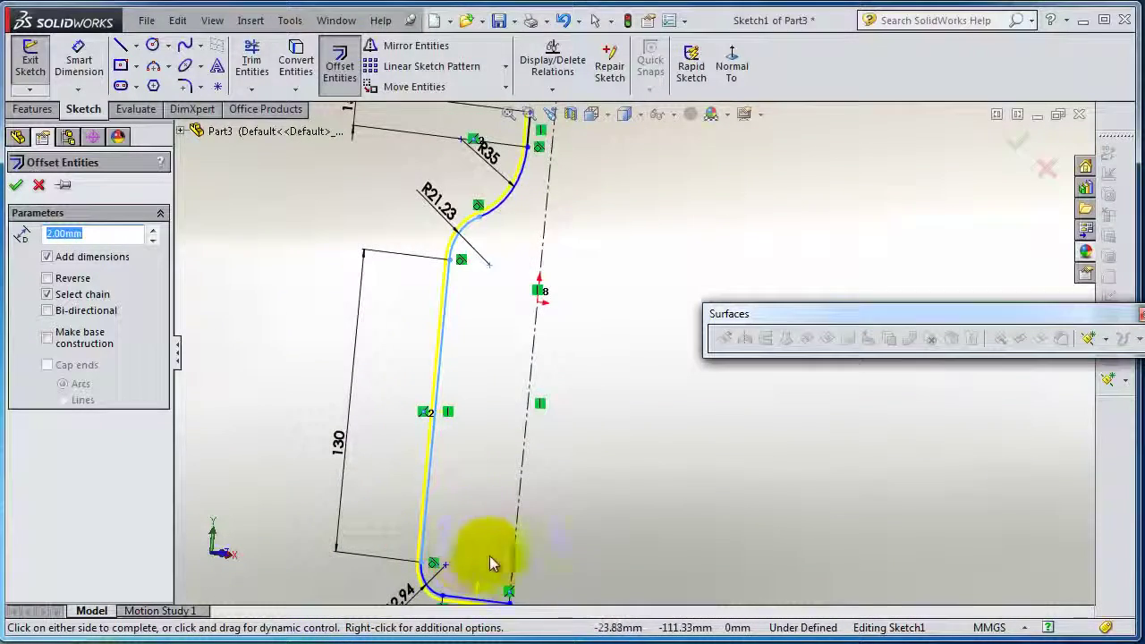
pyautogui.moveTo(547, 548); pyautogui.dragTo(548, 545, button='middle')
pyautogui.scroll(2, 547, 544)
pyautogui.scroll(-4, 512, 524)
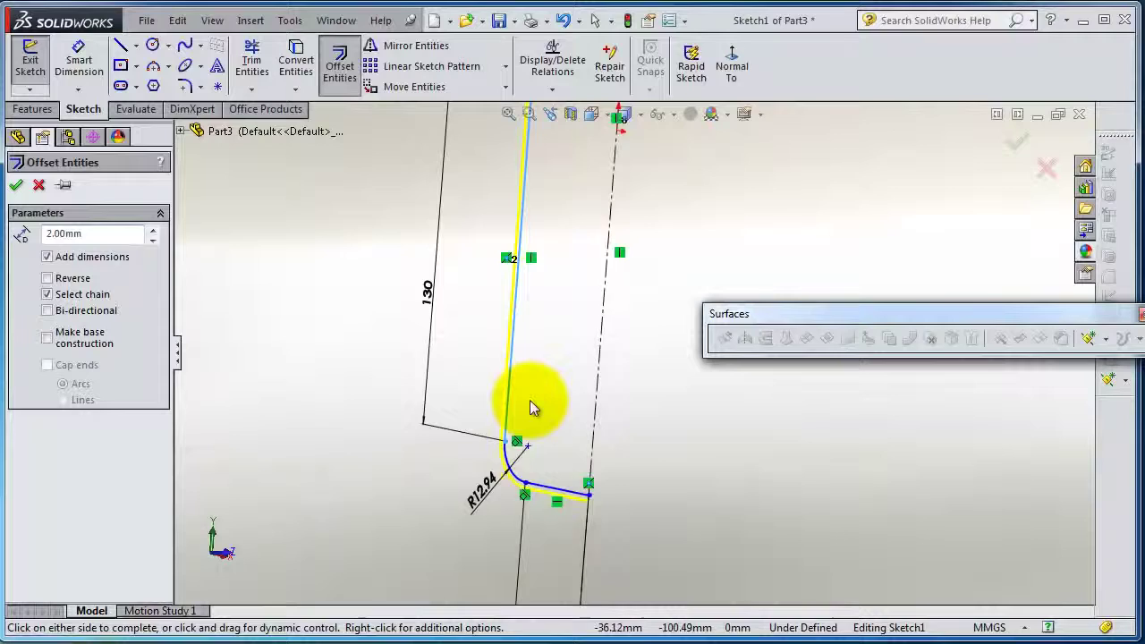
pyautogui.click(19, 189)
# Close the base end of the double profile with a short vertical line at the centerline.
pyautogui.scroll(-3, 626, 361)
pyautogui.moveTo(621, 366)
pyautogui.mouseDown(button='middle')
pyautogui.moveTo(633, 369)
pyautogui.moveTo(626, 439)
pyautogui.moveTo(593, 485)
pyautogui.moveTo(567, 486)
pyautogui.moveTo(575, 421)
pyautogui.moveTo(549, 435)
pyautogui.moveTo(588, 401)
pyautogui.mouseUp(button='middle')
pyautogui.scroll(-3, 590, 401)
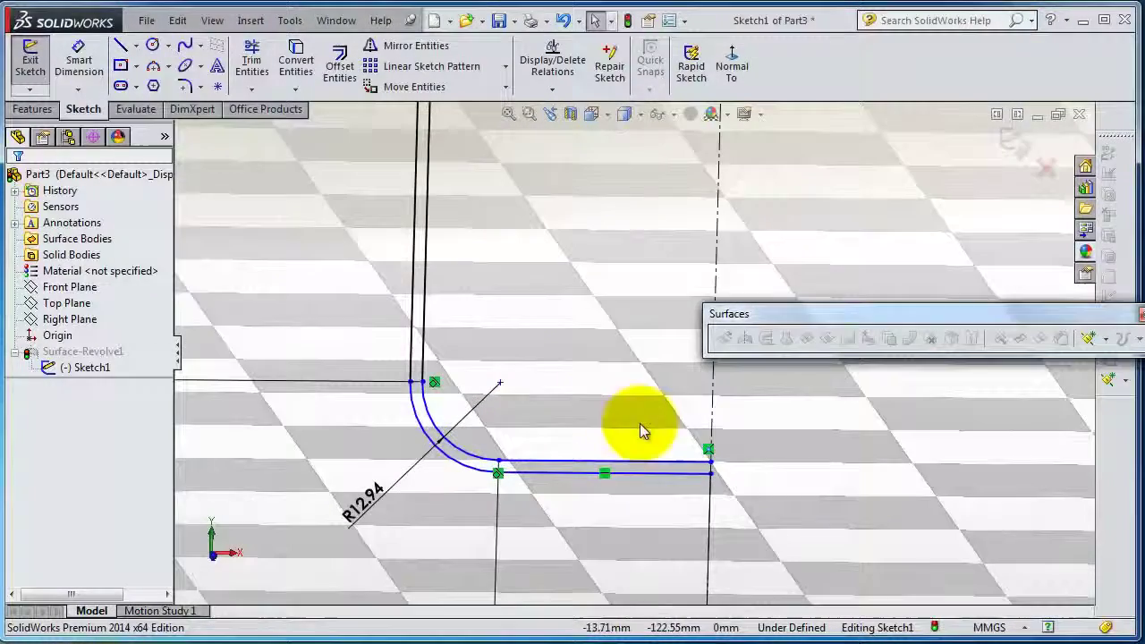
pyautogui.click(120, 44)
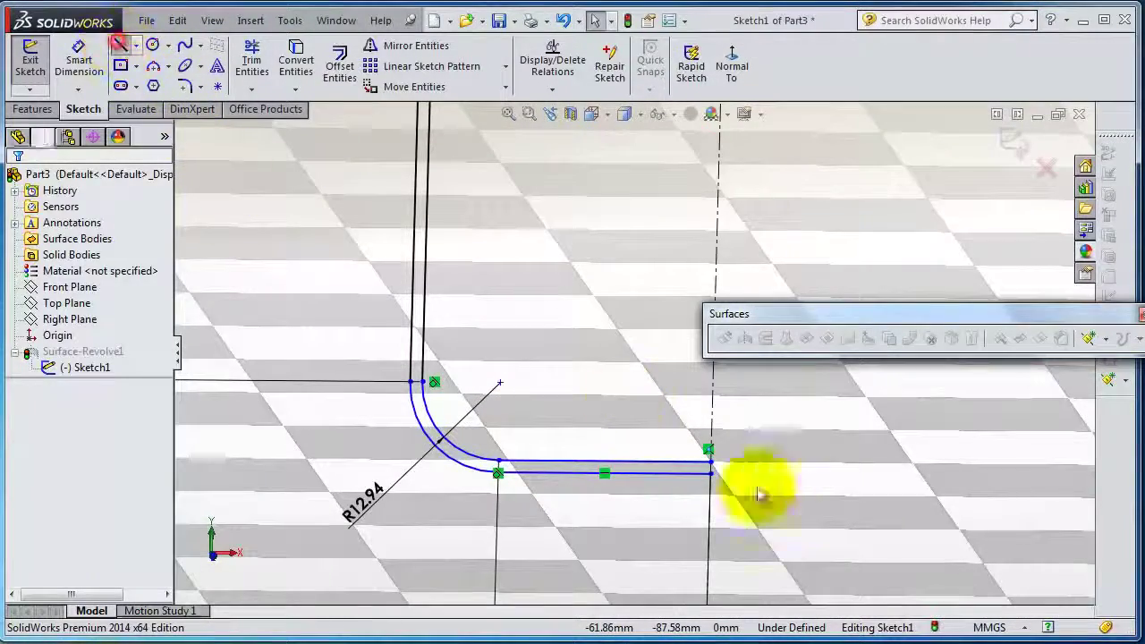
pyautogui.click(709, 463)
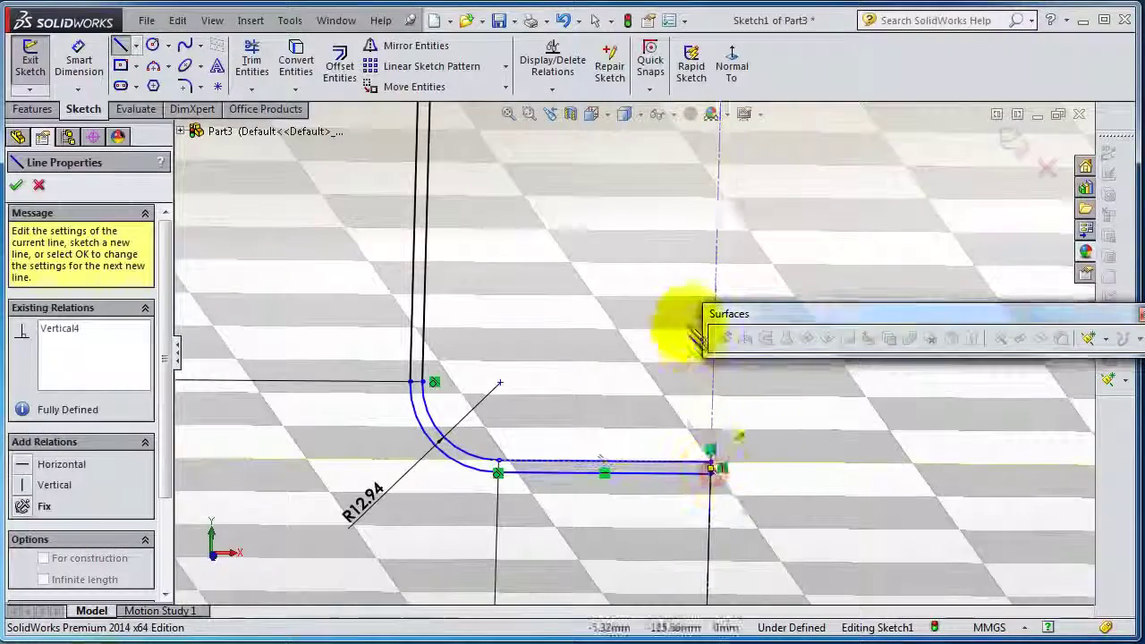
# Close the neck end of the double profile with a 2 mm horizontal line between the two upper endpoints.
pyautogui.scroll(2, 687, 297)
pyautogui.hotkey('ctrl', '8')
pyautogui.scroll(-5, 644, 191)
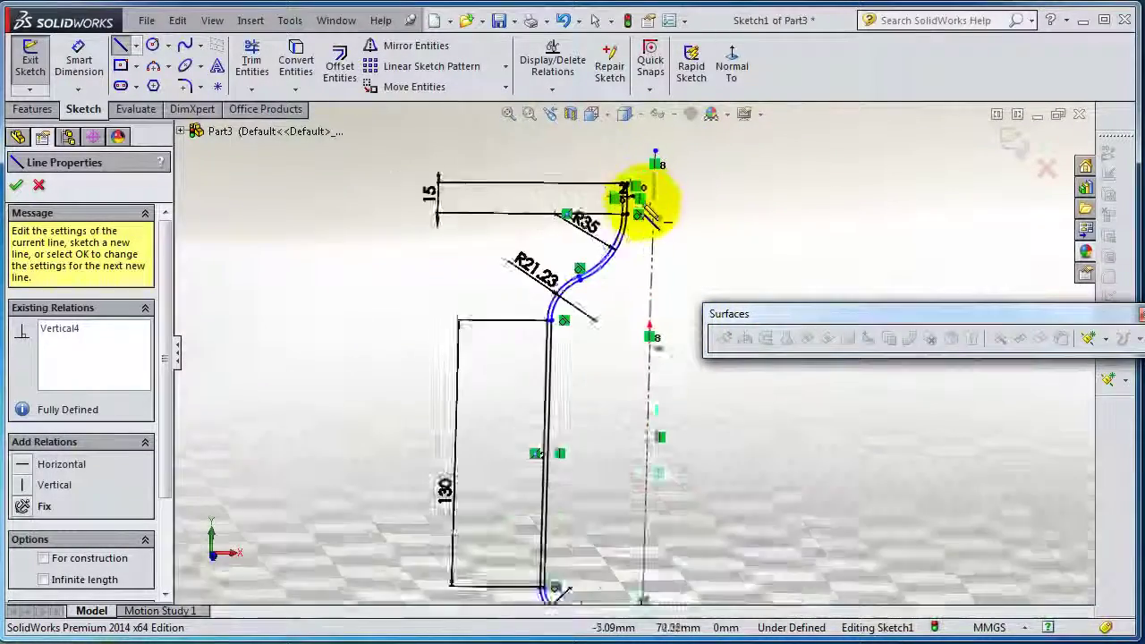
pyautogui.scroll(-4, 626, 229)
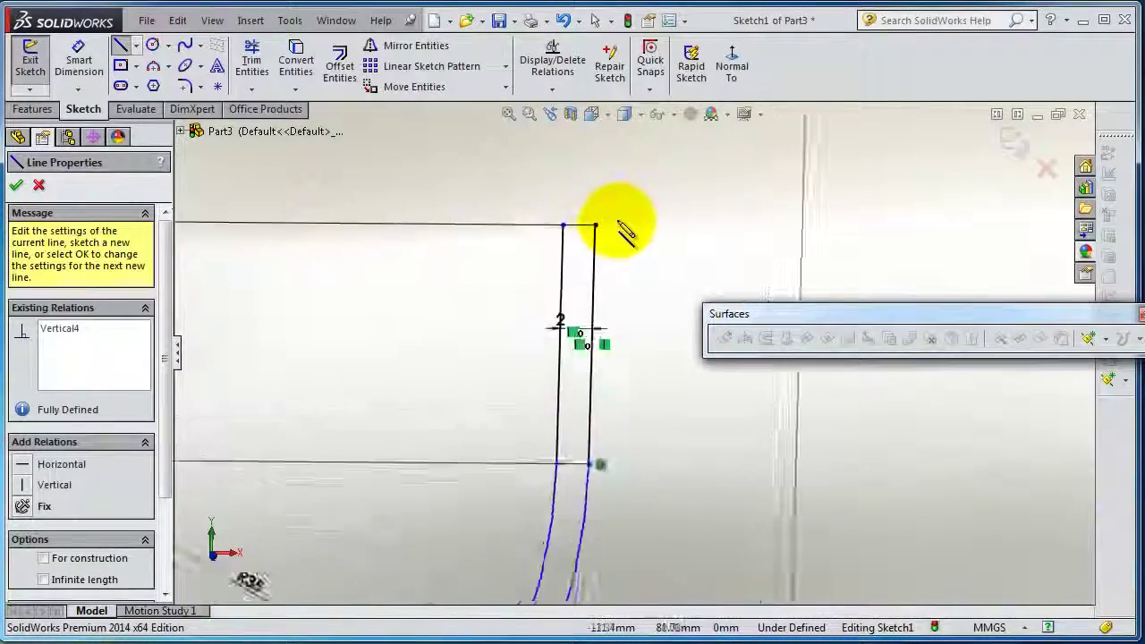
pyautogui.click(553, 235)
pyautogui.click(589, 235)
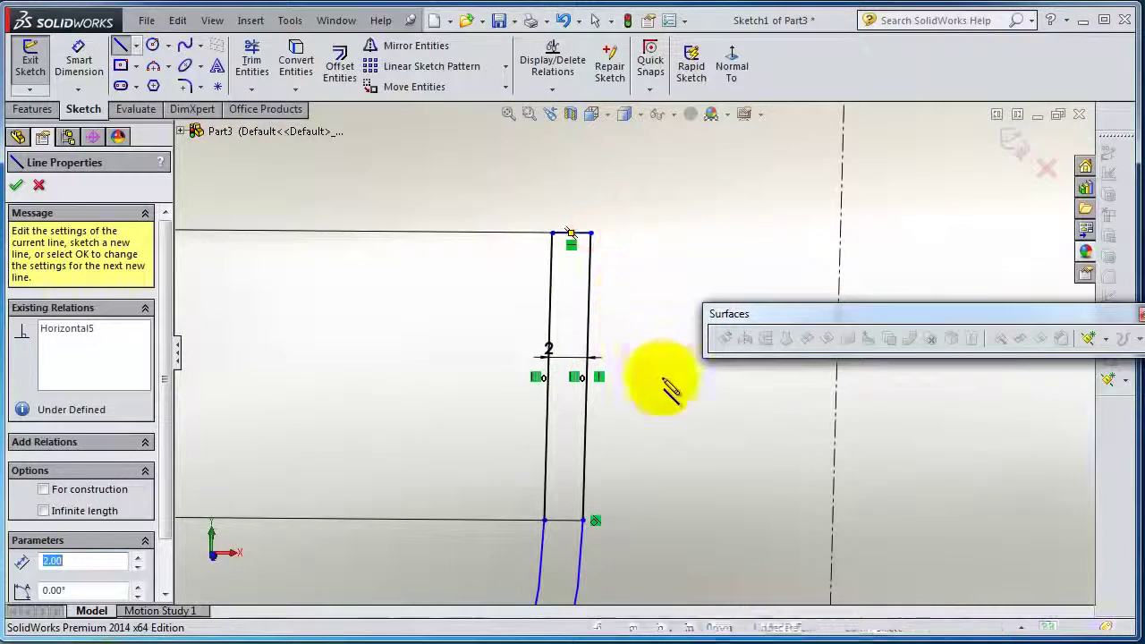
# Sketch a circle of about 7 mm radius centered on the inner vertical wall line, just below the shoulder arc.
pyautogui.scroll(4, 661, 420)
pyautogui.scroll(4, 658, 433)
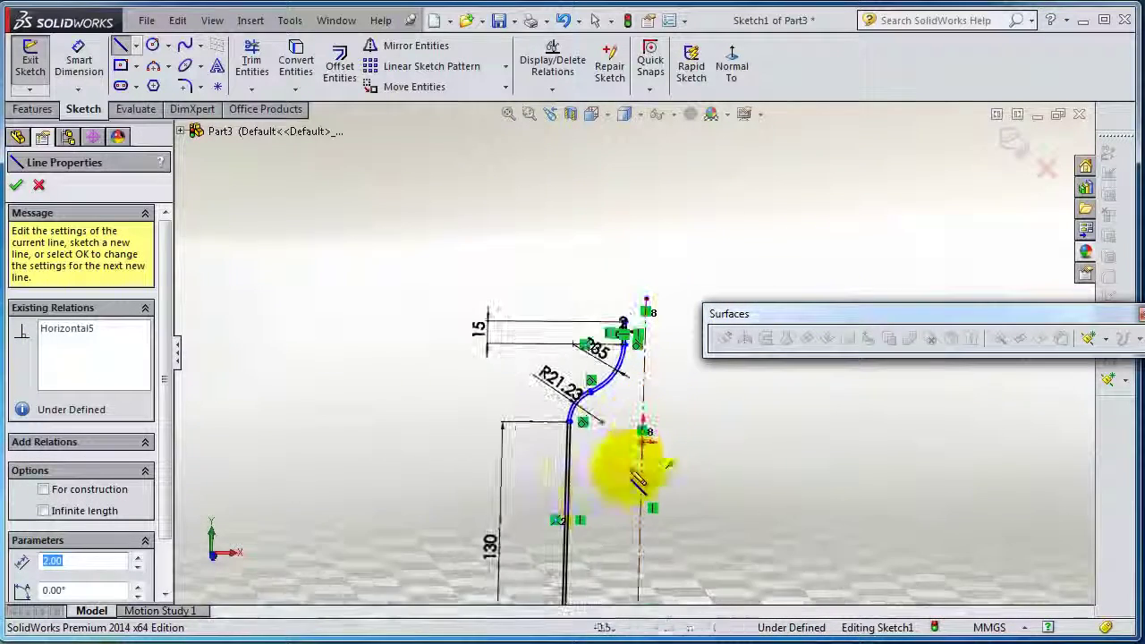
pyautogui.scroll(-6, 617, 469)
pyautogui.scroll(-2, 586, 492)
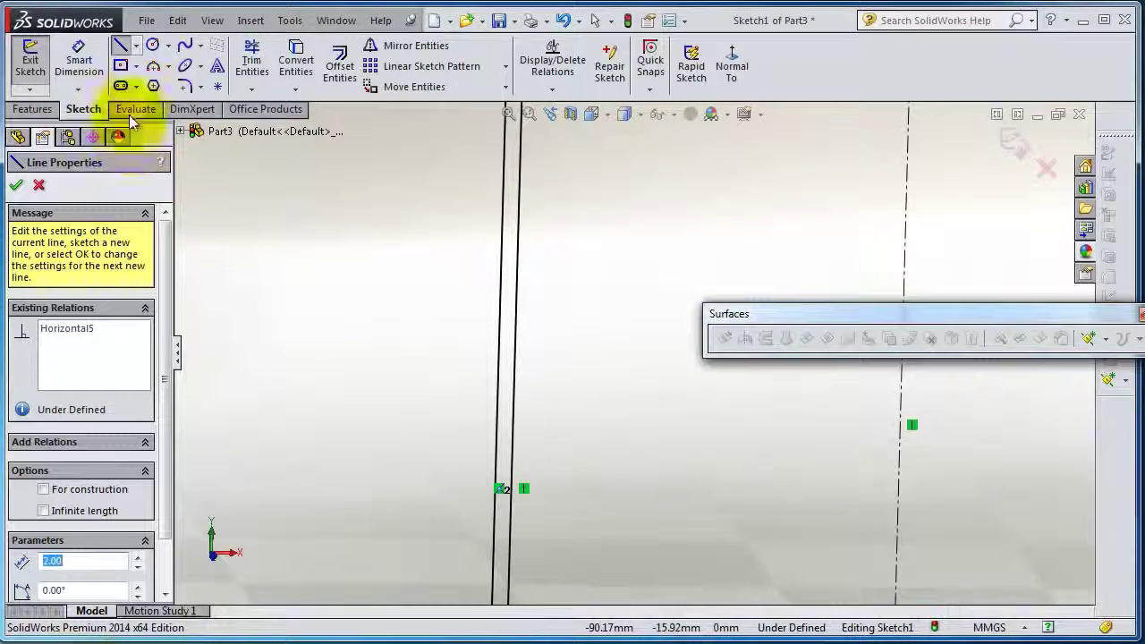
pyautogui.click(152, 47)
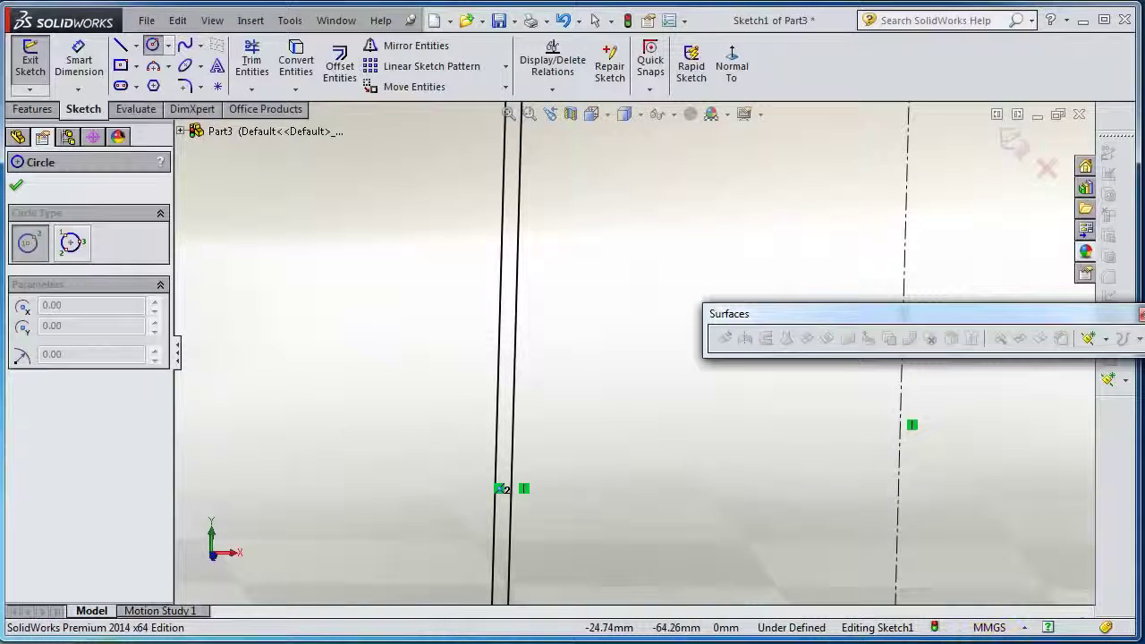
pyautogui.scroll(3, 501, 490)
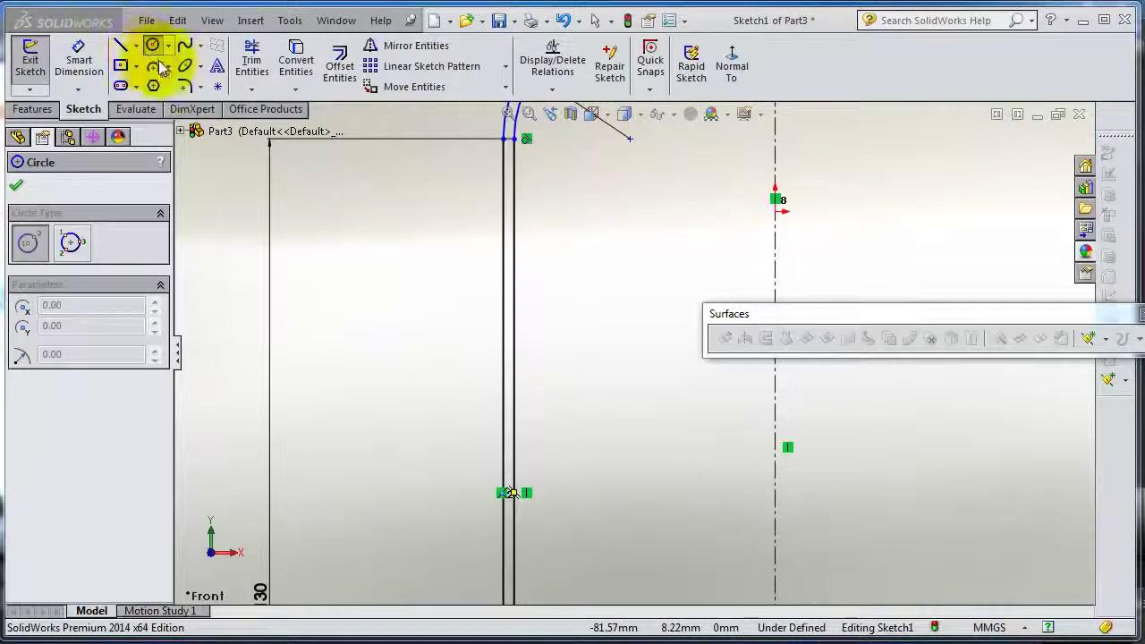
pyautogui.click(514, 223)
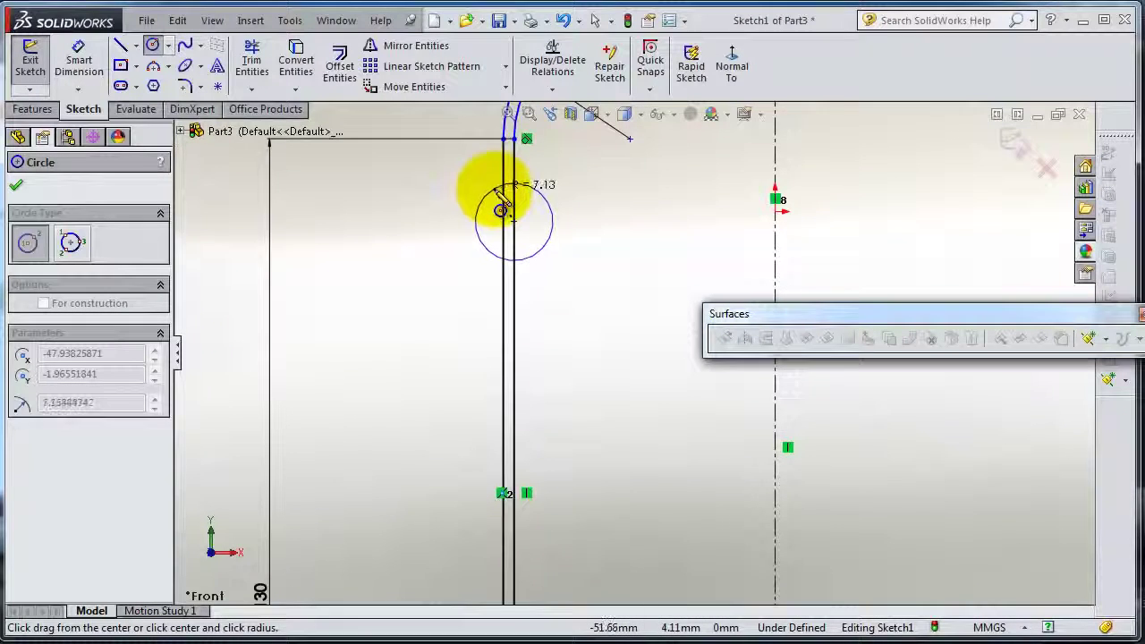
pyautogui.click(501, 202)
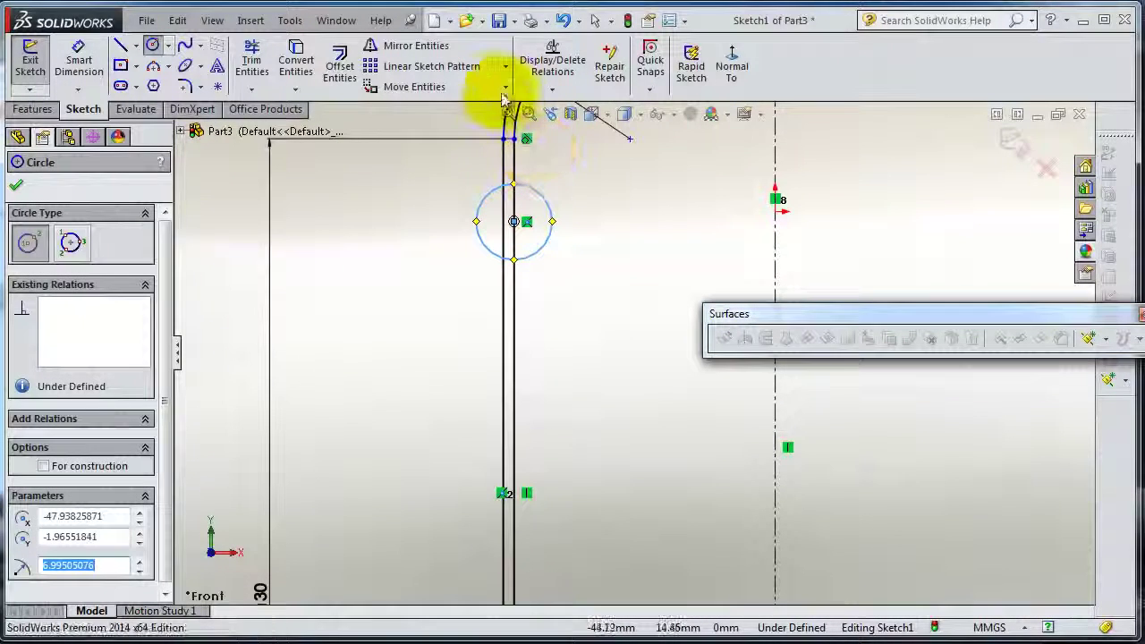
# Pattern the circle linearly down the wall with 5 instances at 20 mm spacing along the reversed Y-axis and a single instance along X.
pyautogui.scroll(2, 734, 245)
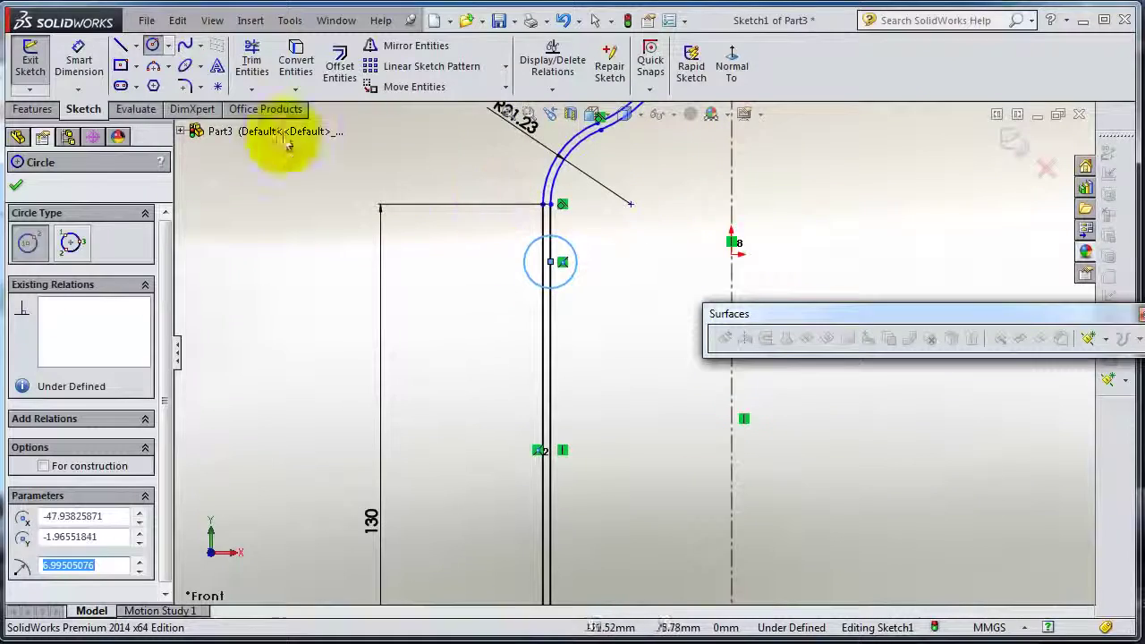
pyautogui.click(488, 71)
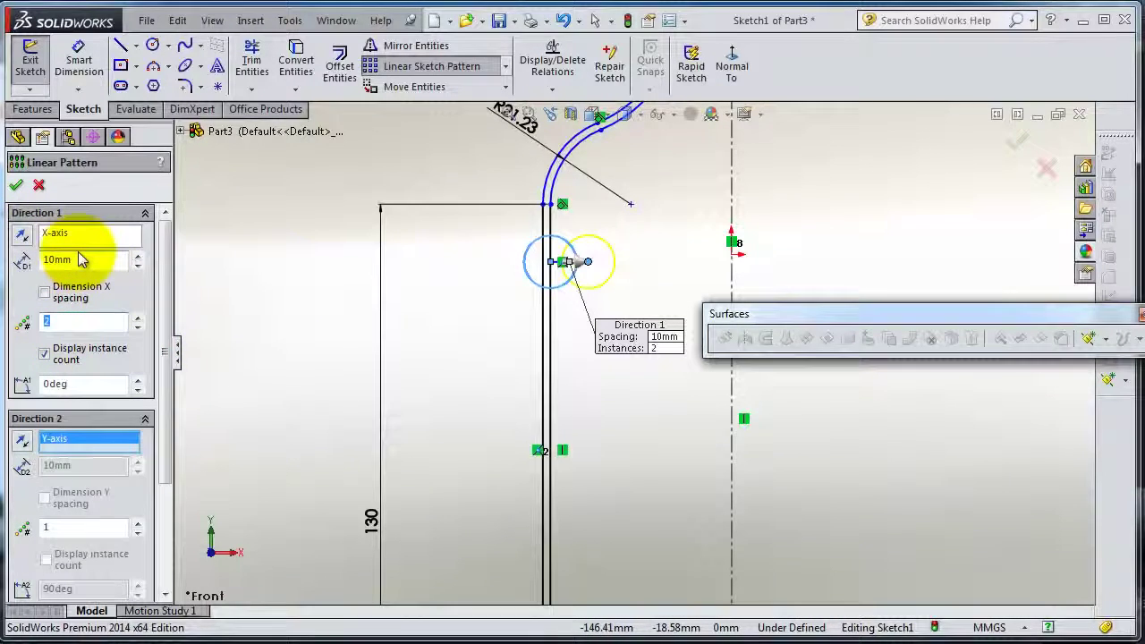
pyautogui.click(31, 325)
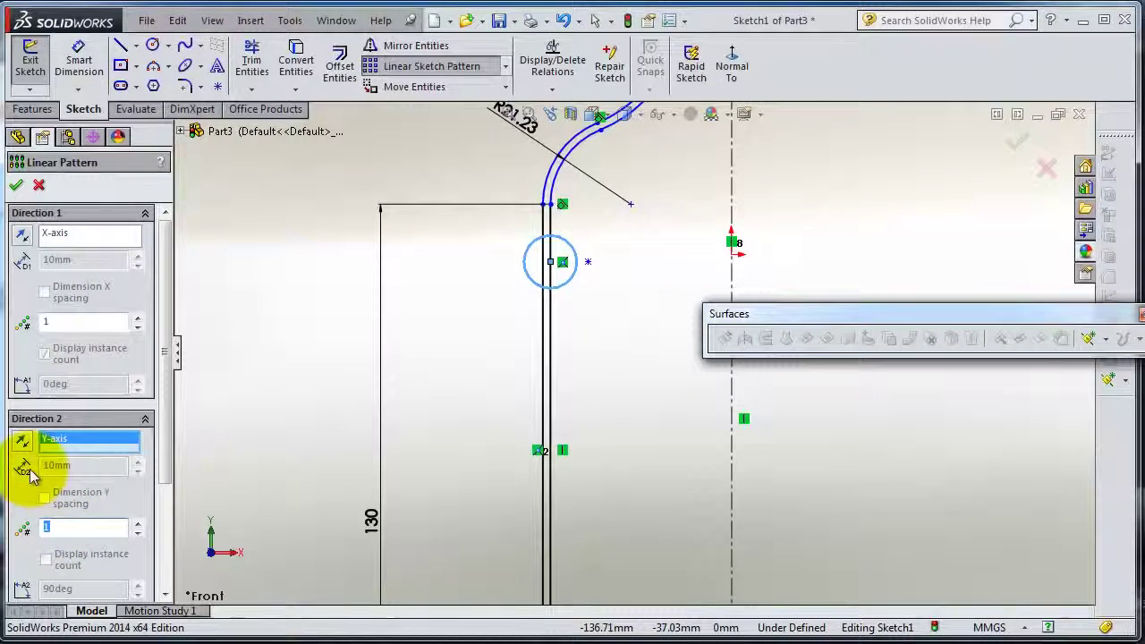
pyautogui.click(24, 546)
pyautogui.scroll(3, 302, 388)
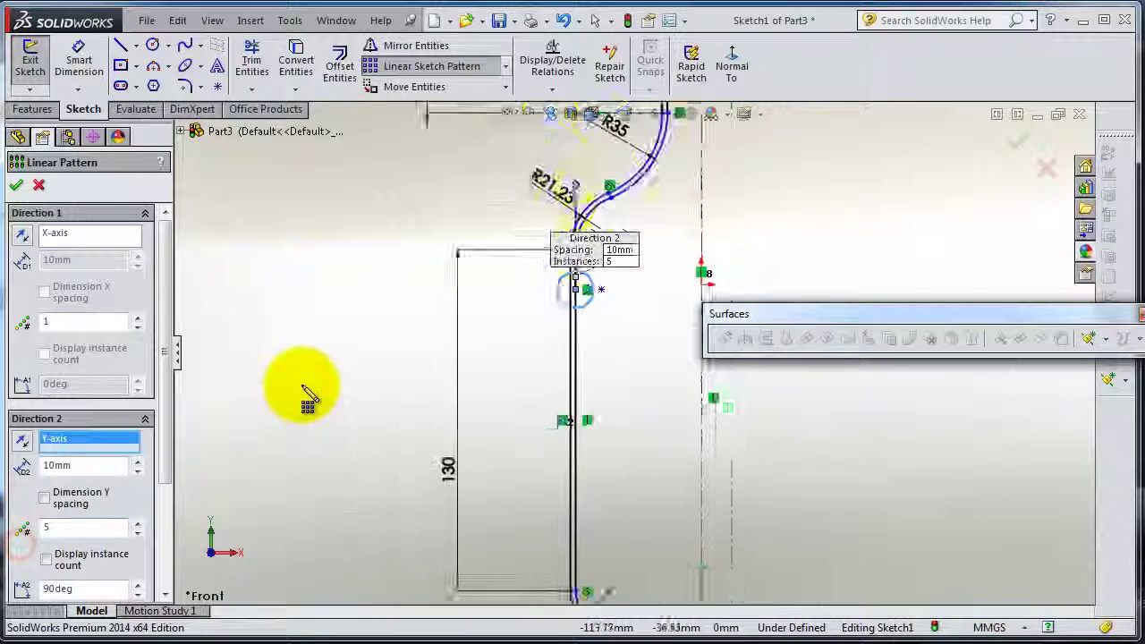
pyautogui.click(23, 442)
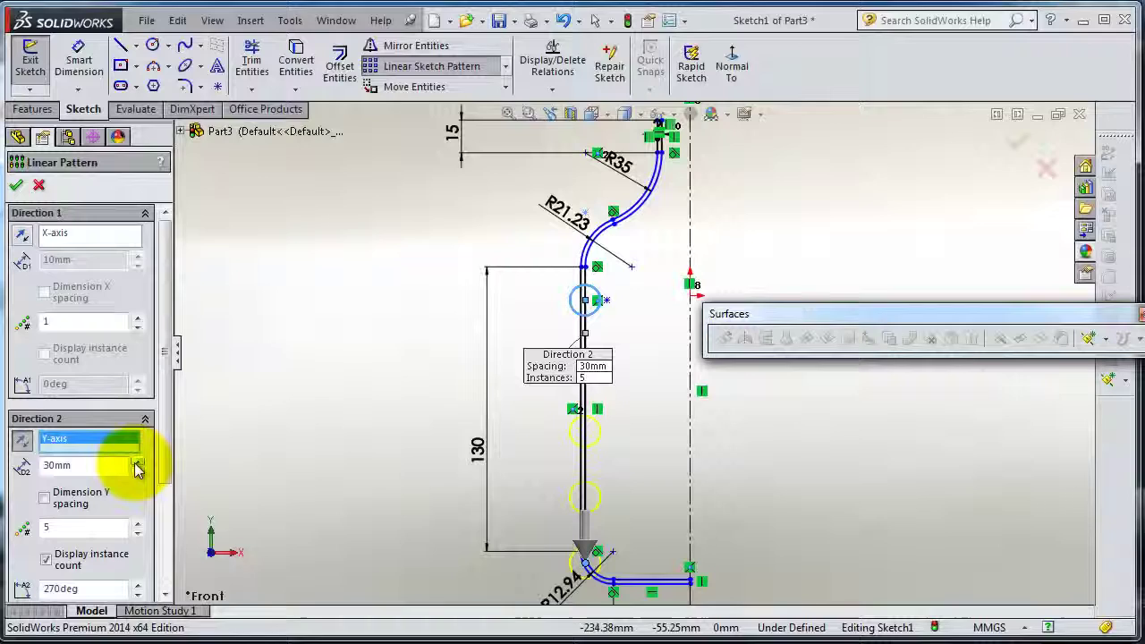
pyautogui.scroll(-3, 630, 393)
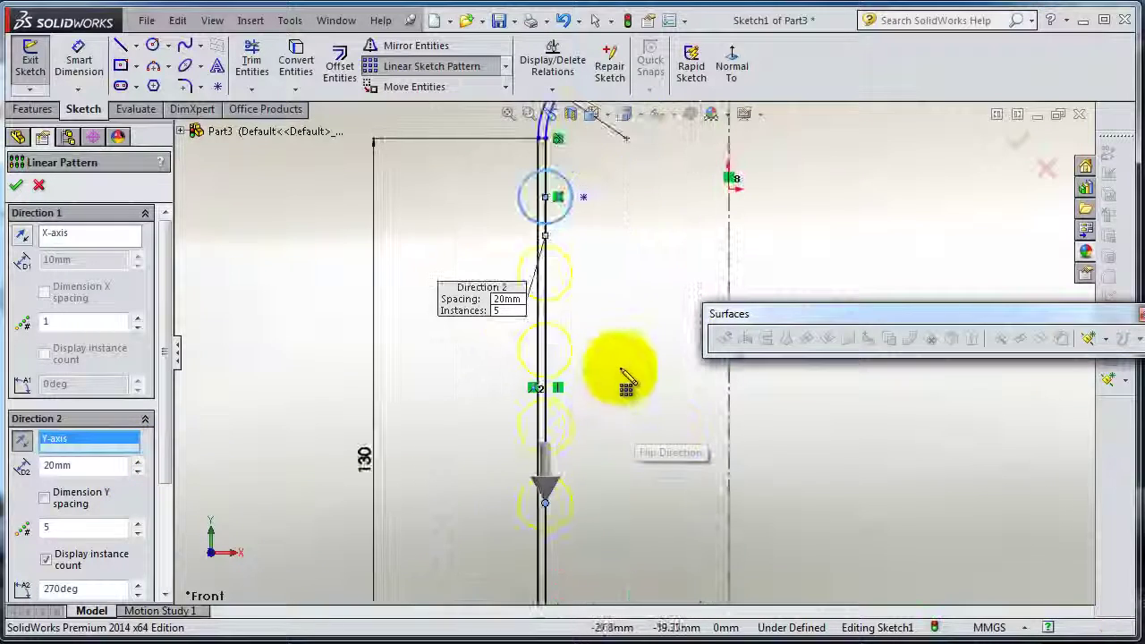
pyautogui.scroll(-2, 612, 304)
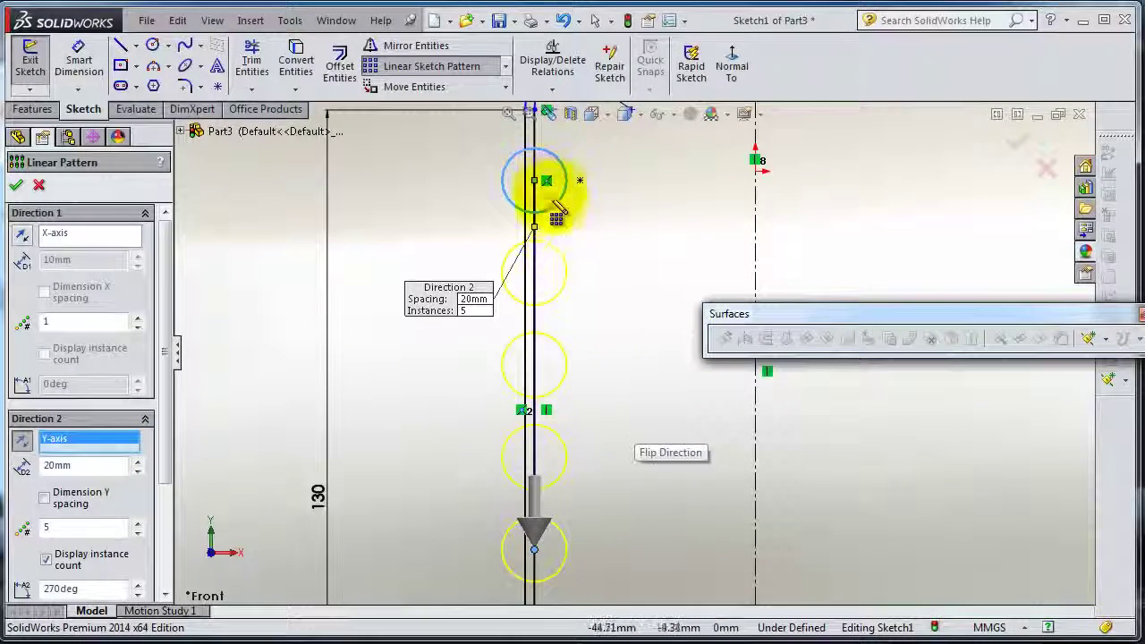
pyautogui.click(17, 188)
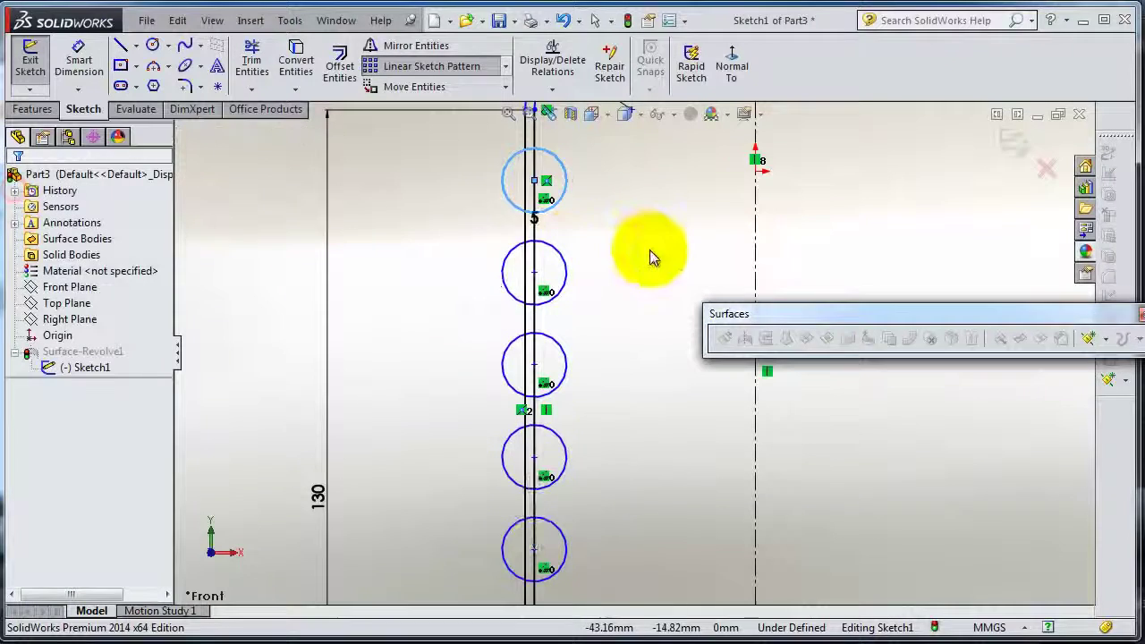
pyautogui.click(543, 183)
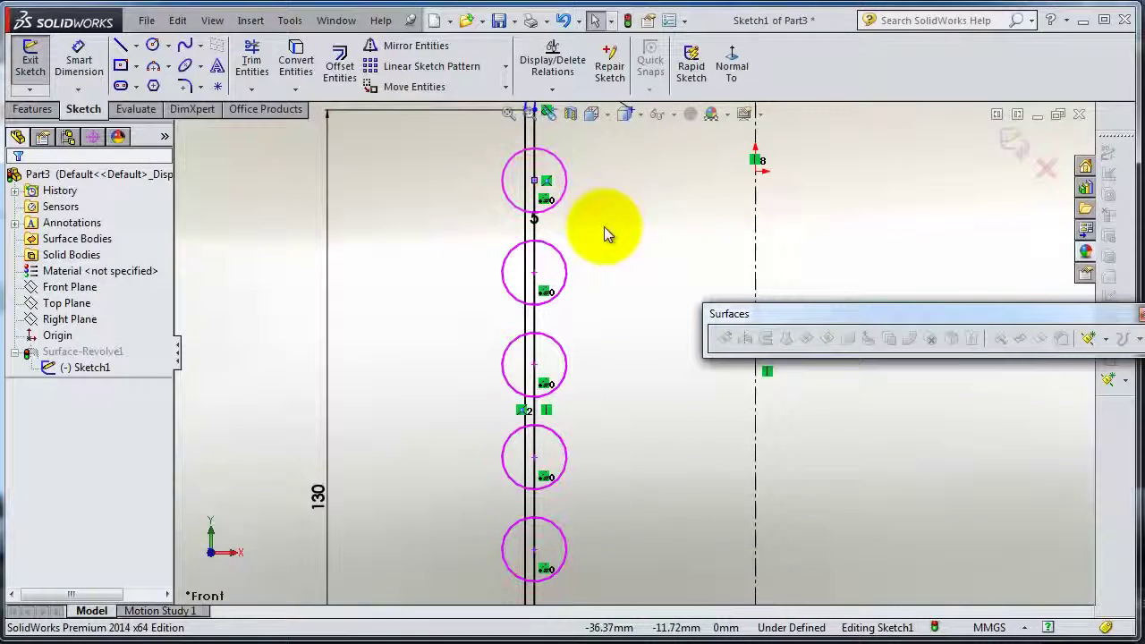
# Trim away the outer wall line's segments that lie inside the five patterned circles.
pyautogui.click(587, 185)
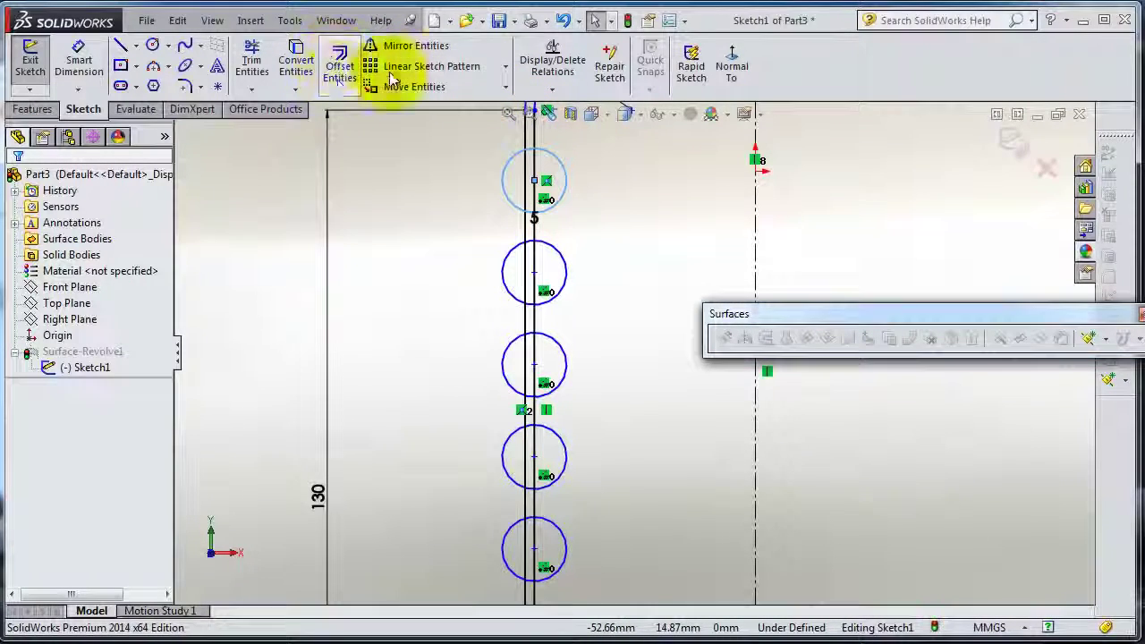
pyautogui.click(251, 63)
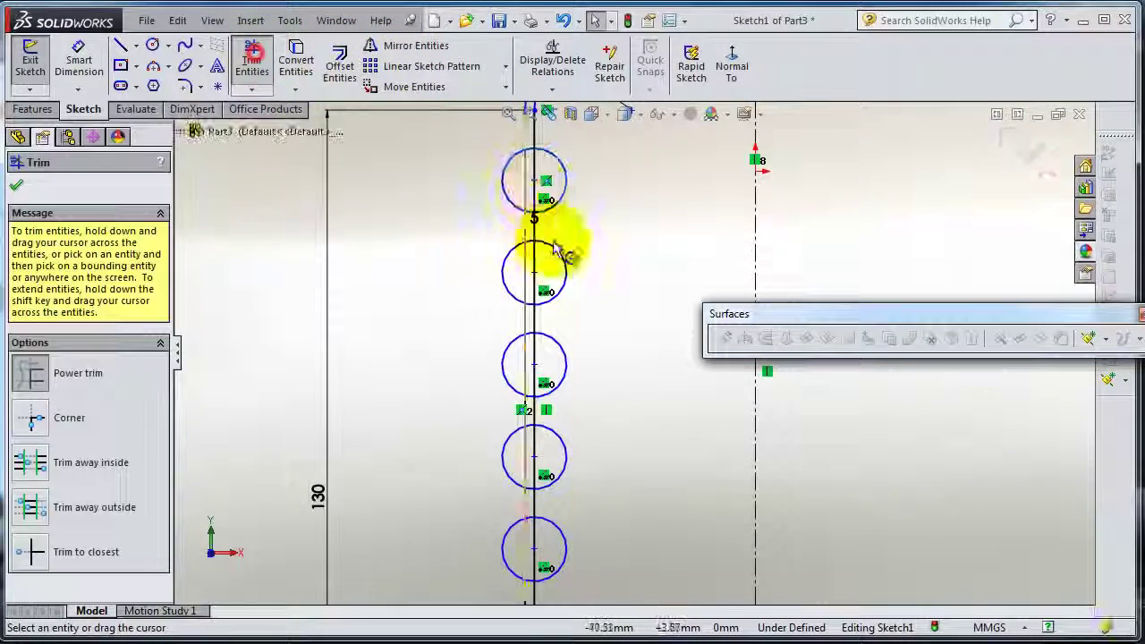
pyautogui.click(525, 180)
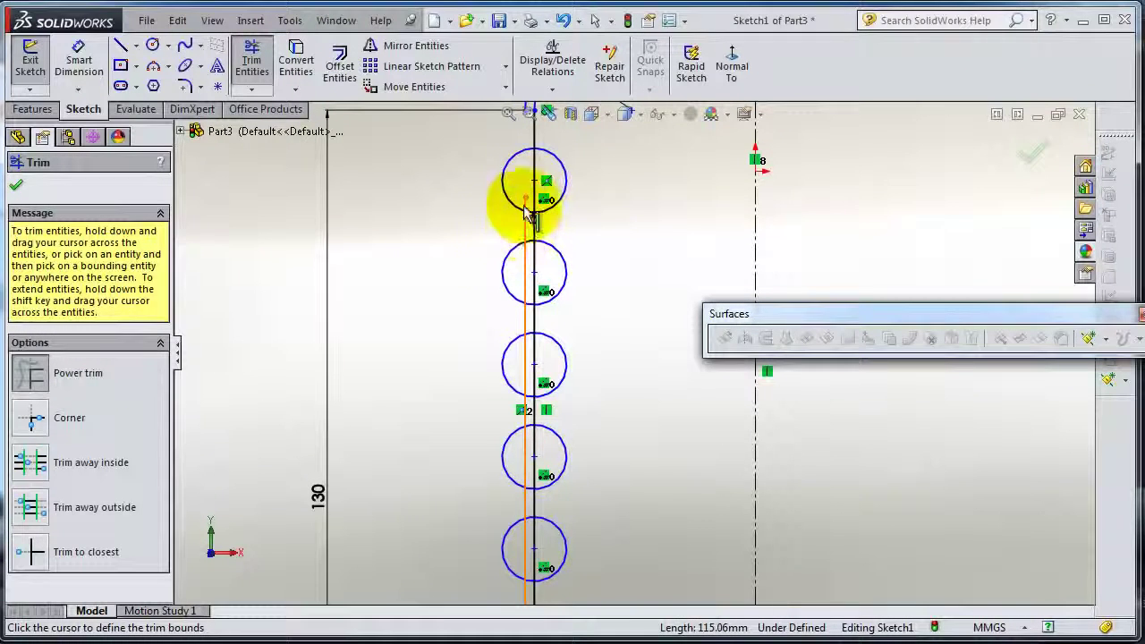
pyautogui.scroll(-2, 531, 219)
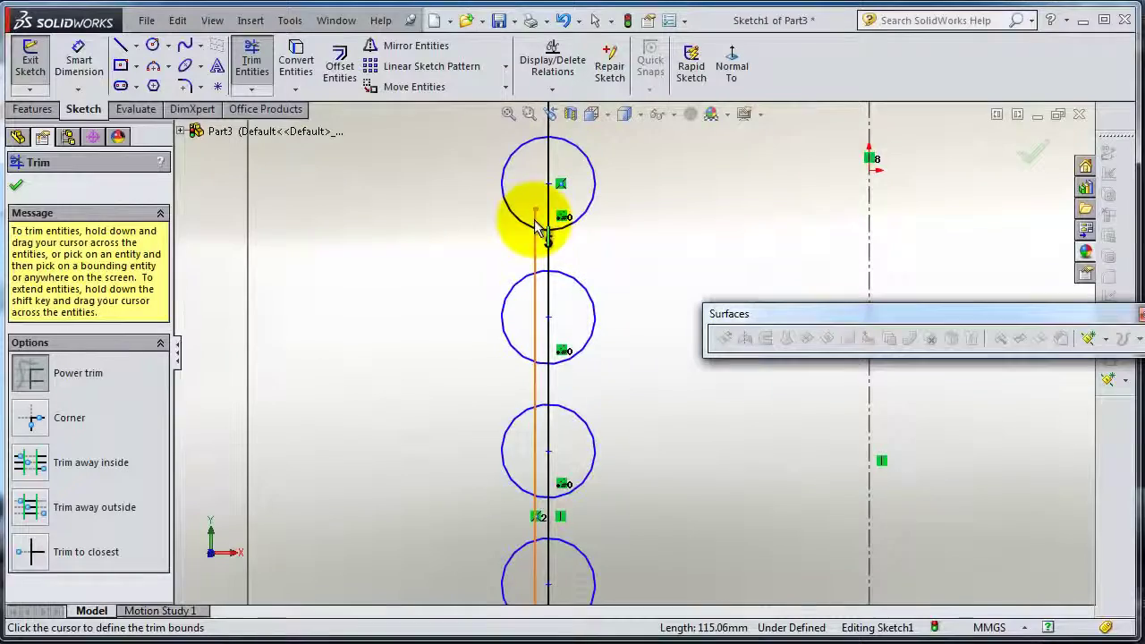
pyautogui.scroll(4, 613, 478)
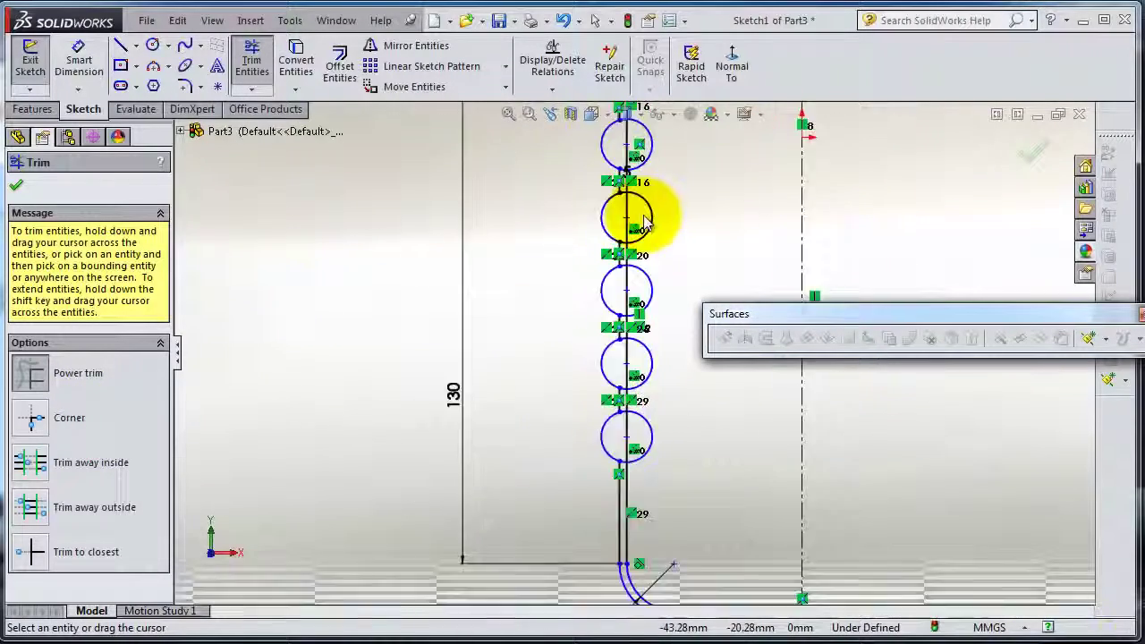
# Trim the short circle arcs between the inner and outer wall lines at each patterned circle.
pyautogui.scroll(-5, 631, 202)
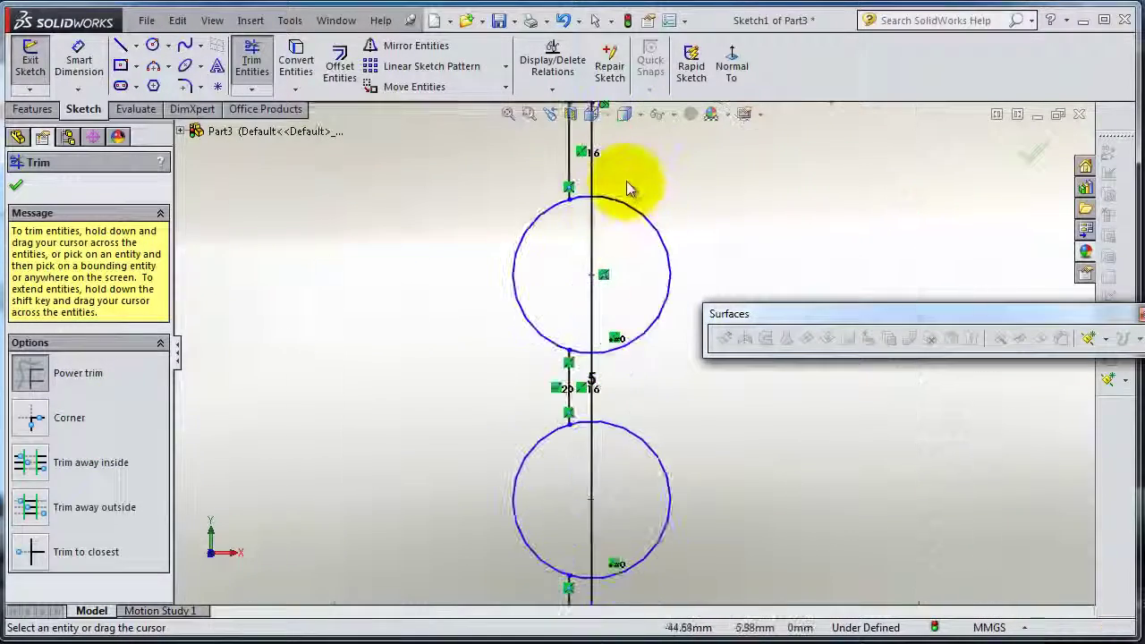
pyautogui.scroll(-3, 628, 189)
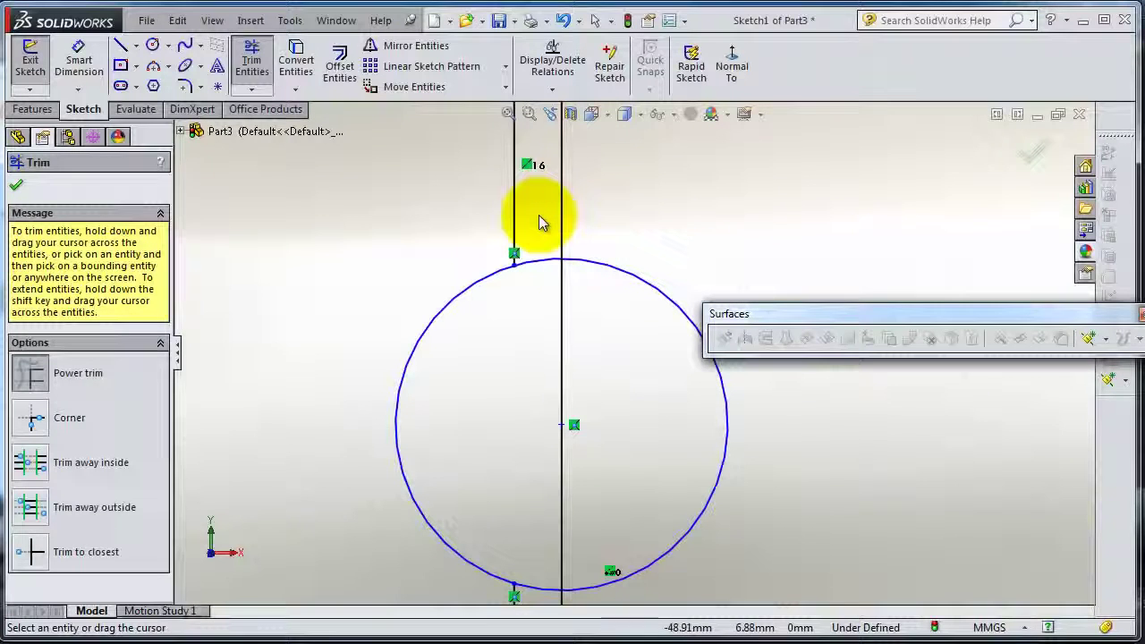
pyautogui.moveTo(538, 214); pyautogui.dragTo(532, 444)
pyautogui.scroll(6, 536, 563)
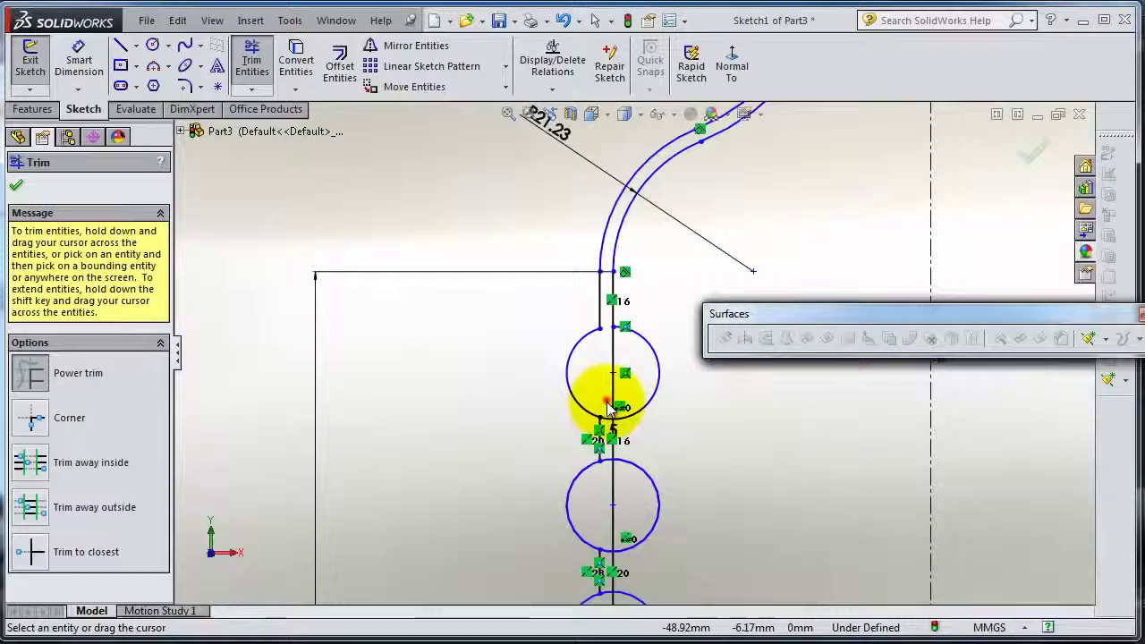
pyautogui.moveTo(607, 399); pyautogui.dragTo(609, 426)
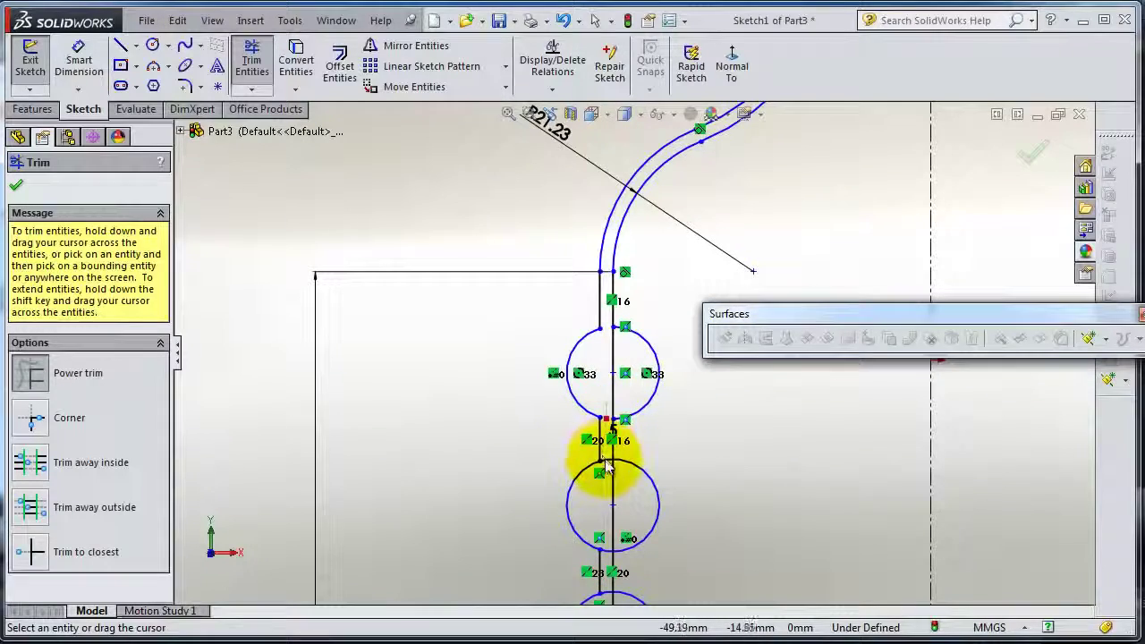
# Discard the solid revolve and set up a 360° Surface-Revolve of the sketch about the vertical centerline.
pyautogui.scroll(3, 605, 474)
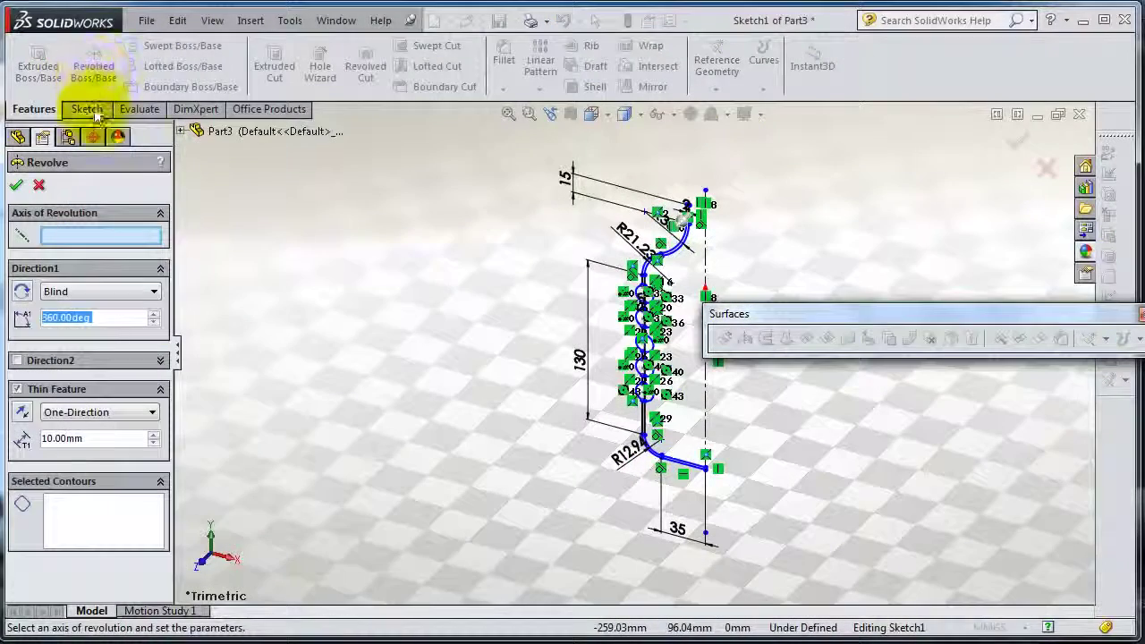
pyautogui.click(39, 186)
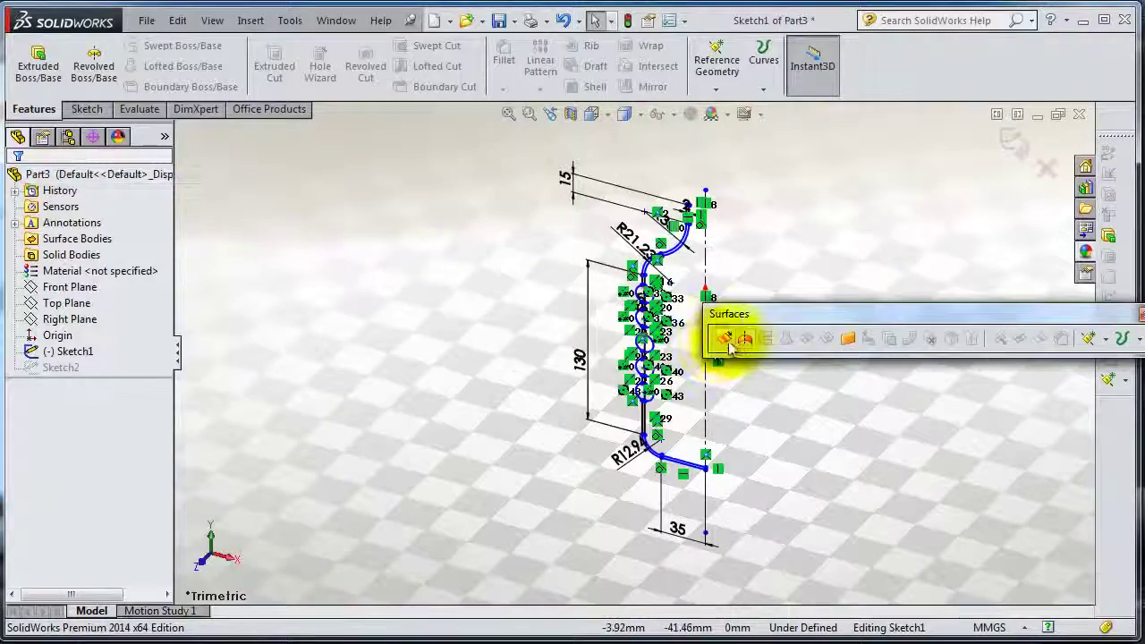
pyautogui.click(745, 340)
pyautogui.scroll(-5, 755, 290)
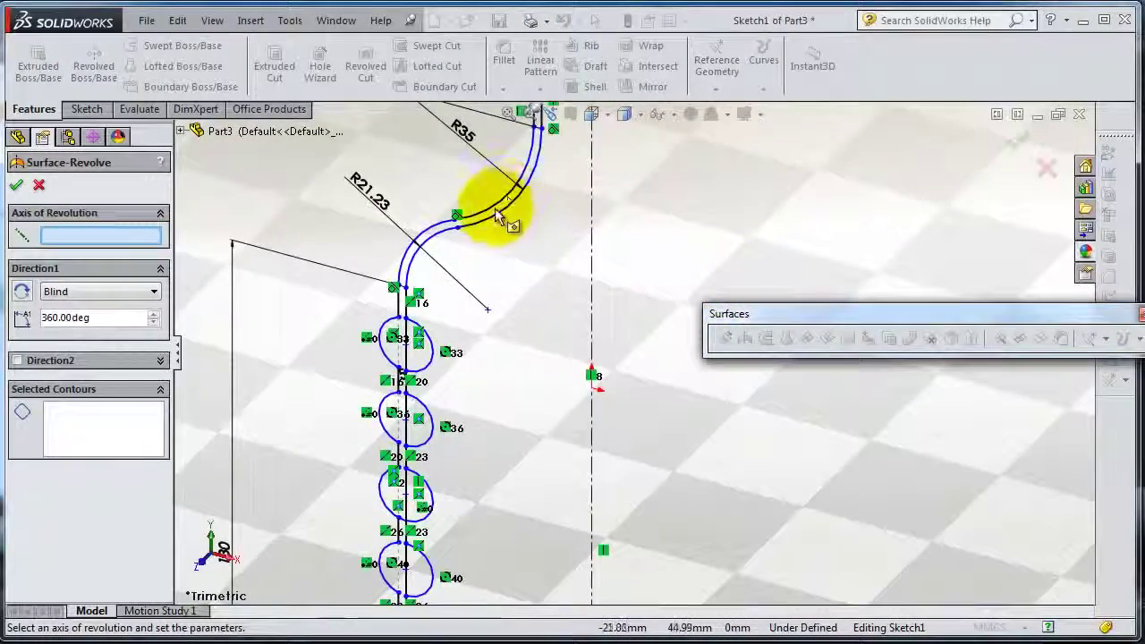
pyautogui.scroll(-3, 499, 217)
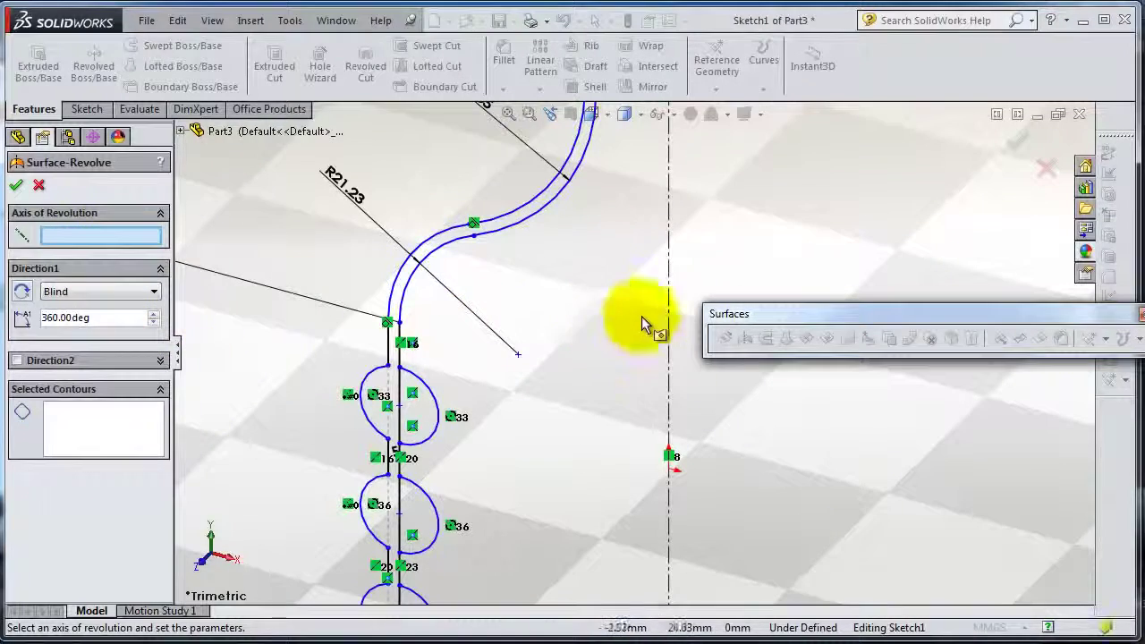
pyautogui.click(670, 322)
pyautogui.scroll(2, 565, 395)
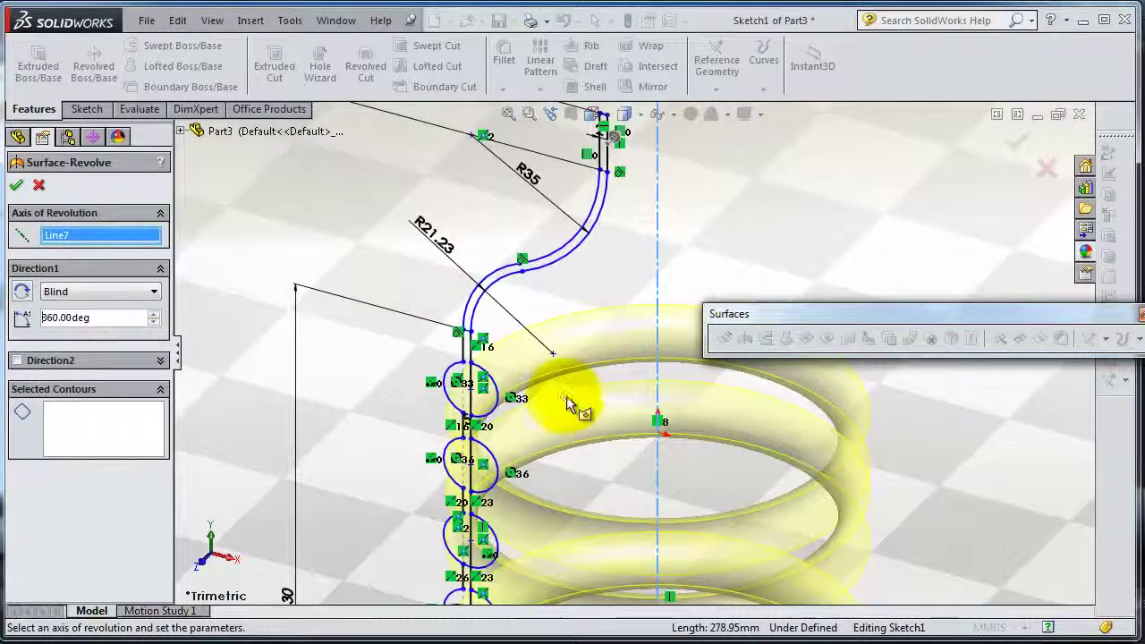
# Use the closed region between the neck and shoulder wall lines as the contour and complete the surface revolve.
pyautogui.click(67, 441)
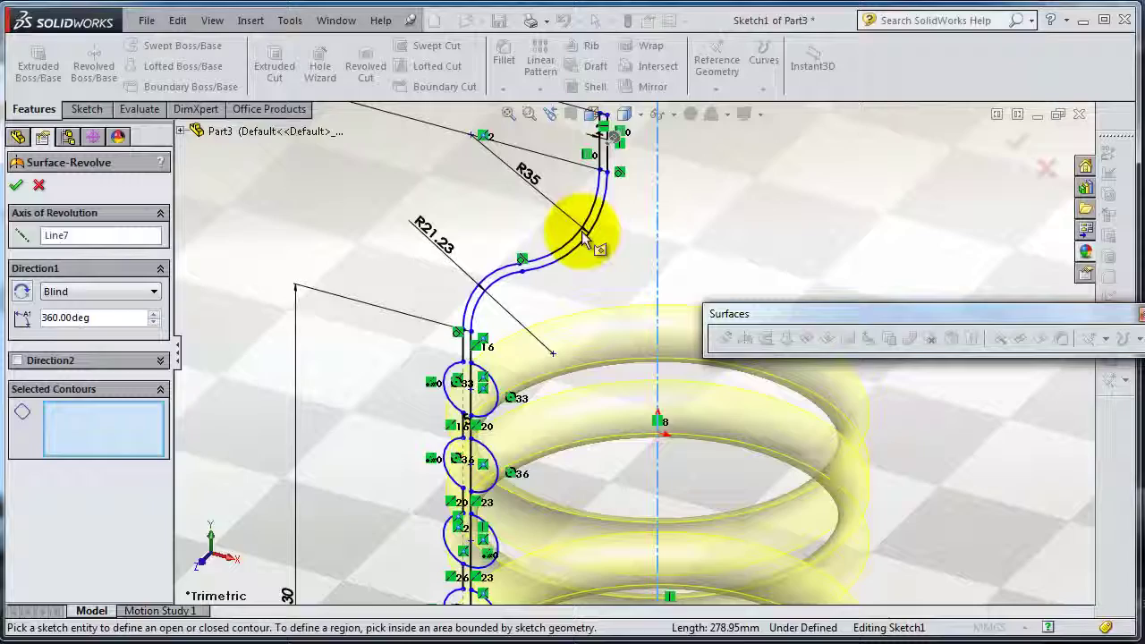
pyautogui.scroll(-5, 613, 200)
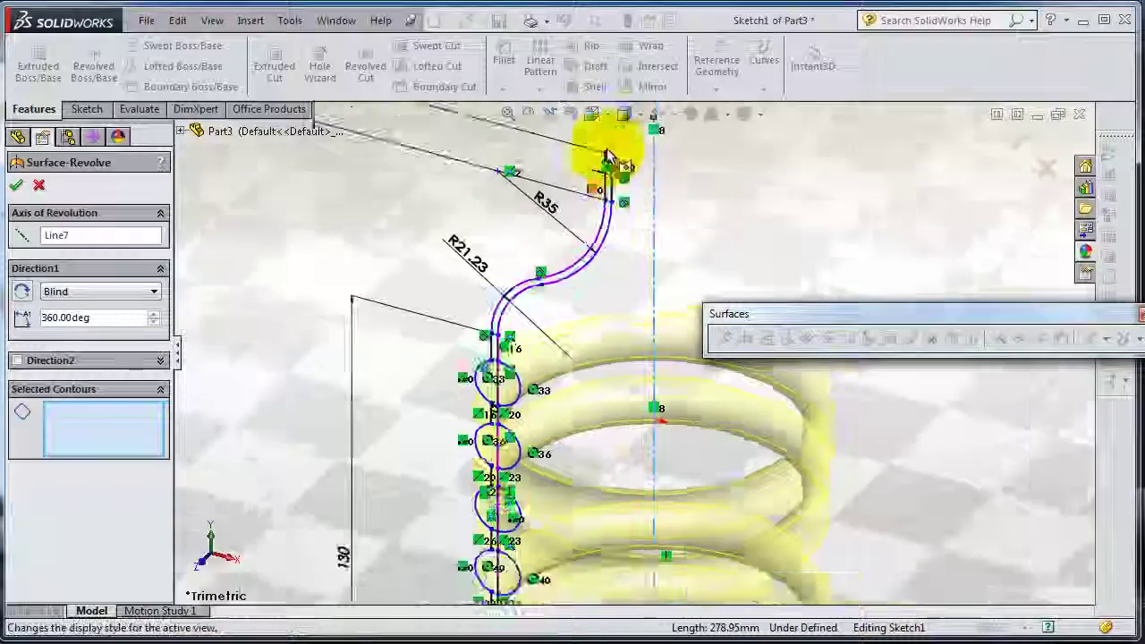
pyautogui.scroll(3, 626, 291)
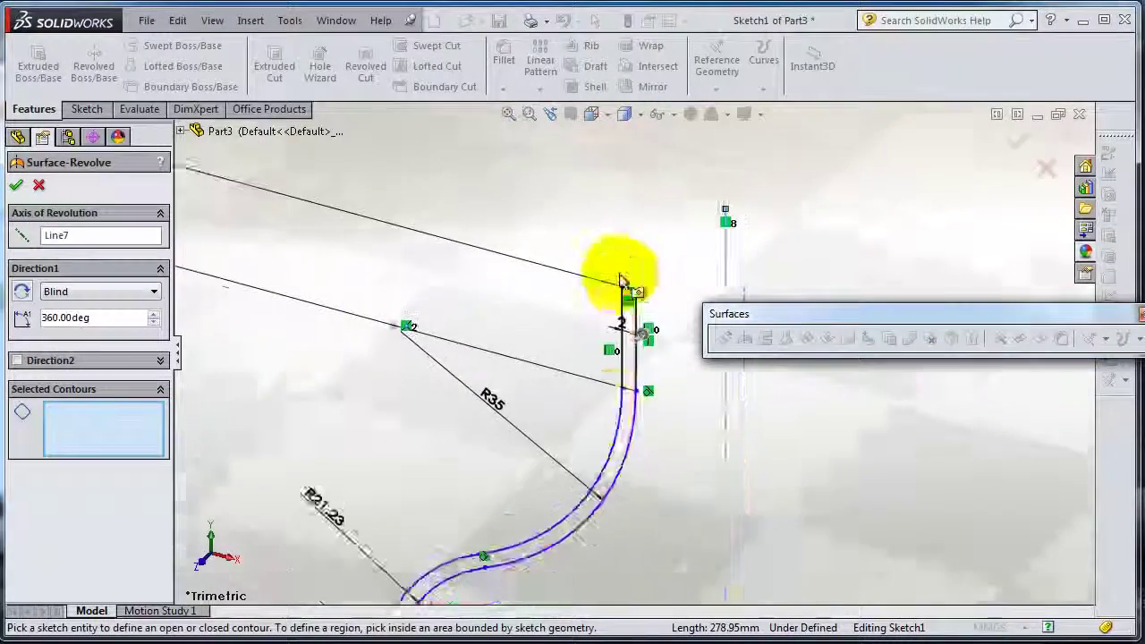
pyautogui.scroll(3, 623, 437)
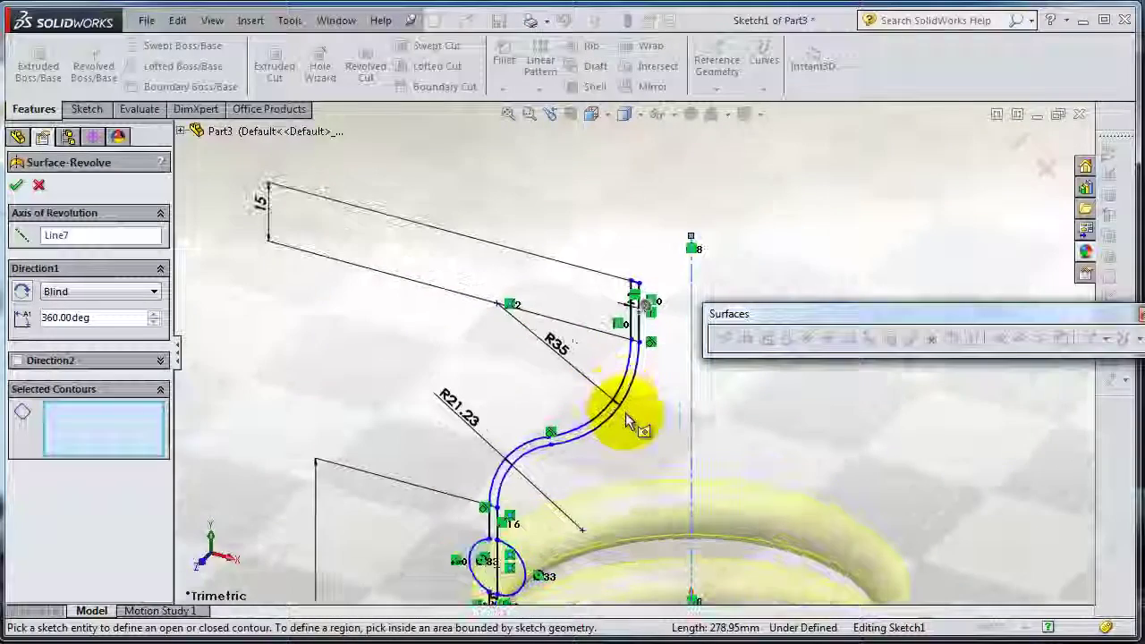
pyautogui.scroll(-2, 631, 376)
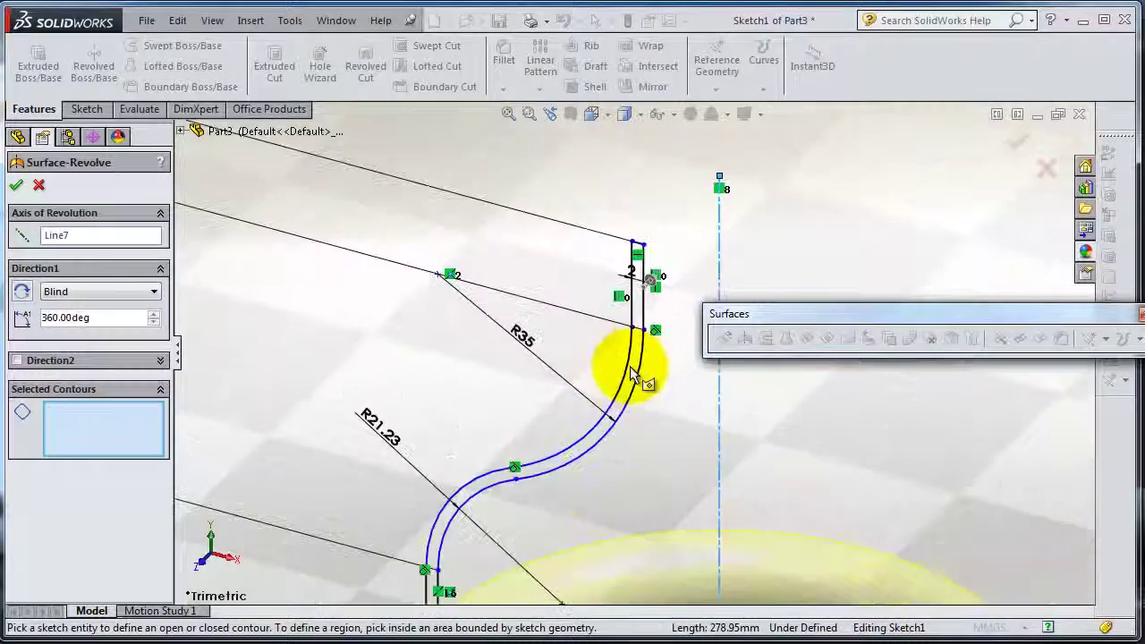
pyautogui.click(640, 366)
pyautogui.scroll(6, 693, 372)
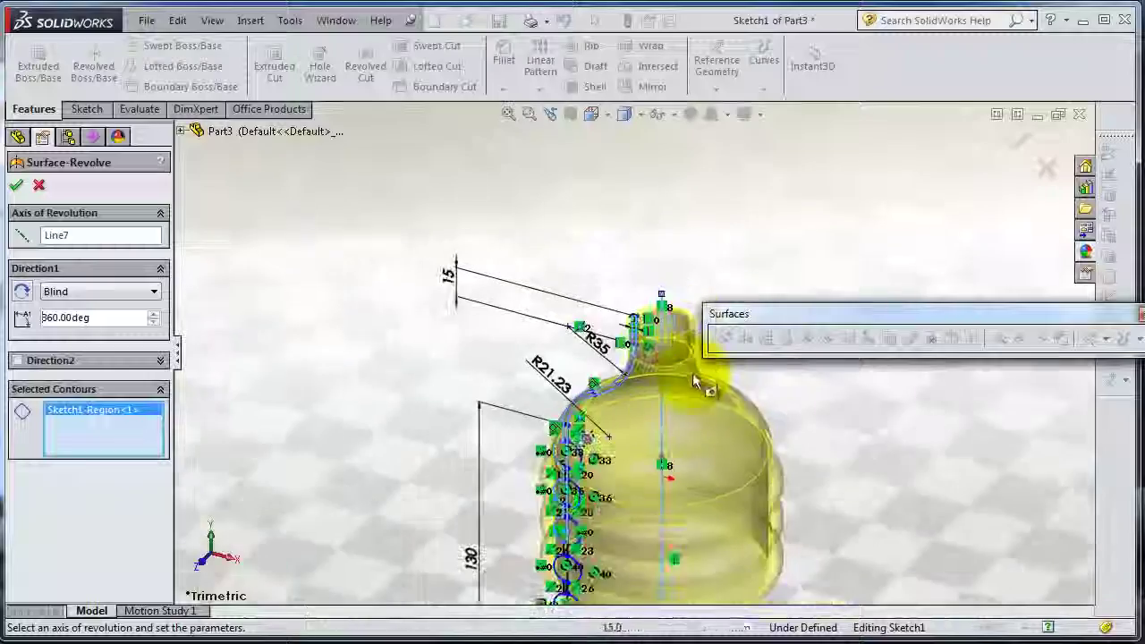
pyautogui.scroll(-2, 689, 454)
pyautogui.moveTo(686, 450)
pyautogui.mouseDown(button='middle')
pyautogui.moveTo(700, 403)
pyautogui.moveTo(626, 411)
pyautogui.mouseUp(button='middle')
pyautogui.scroll(-2, 588, 414)
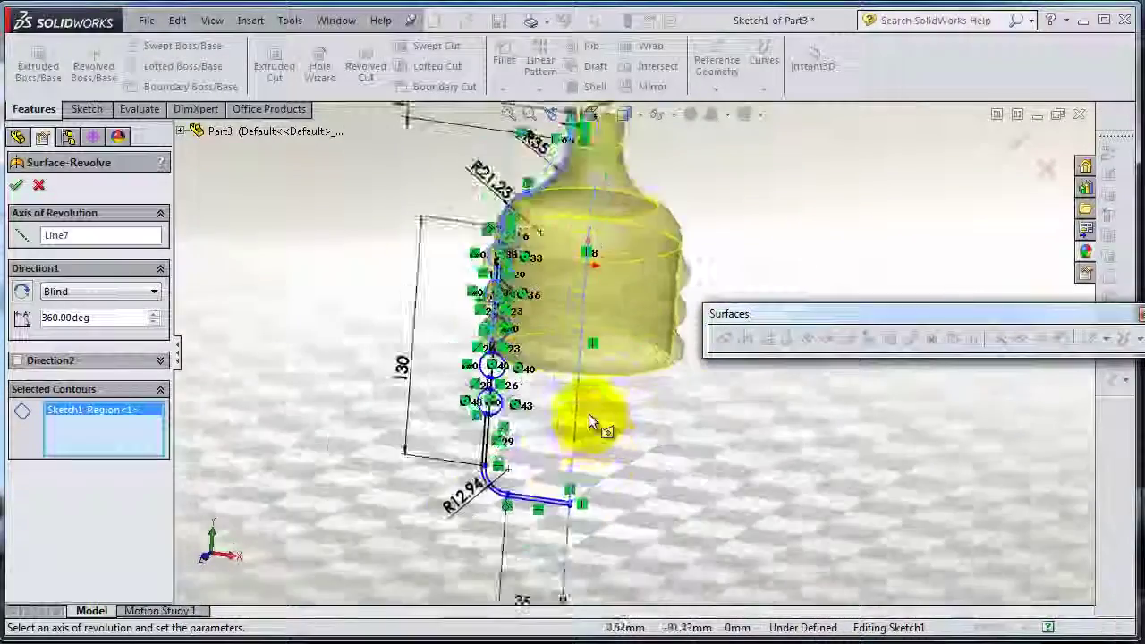
pyautogui.scroll(4, 589, 413)
pyautogui.click(18, 185)
# Examine the revolved bottle's neck, shoulder and side rings from several angles and distances.
pyautogui.moveTo(779, 237); pyautogui.dragTo(857, 211, button='middle')
pyautogui.click(746, 230)
pyautogui.scroll(-2, 760, 234)
pyautogui.scroll(-4, 699, 401)
pyautogui.moveTo(631, 410); pyautogui.dragTo(603, 345, button='middle')
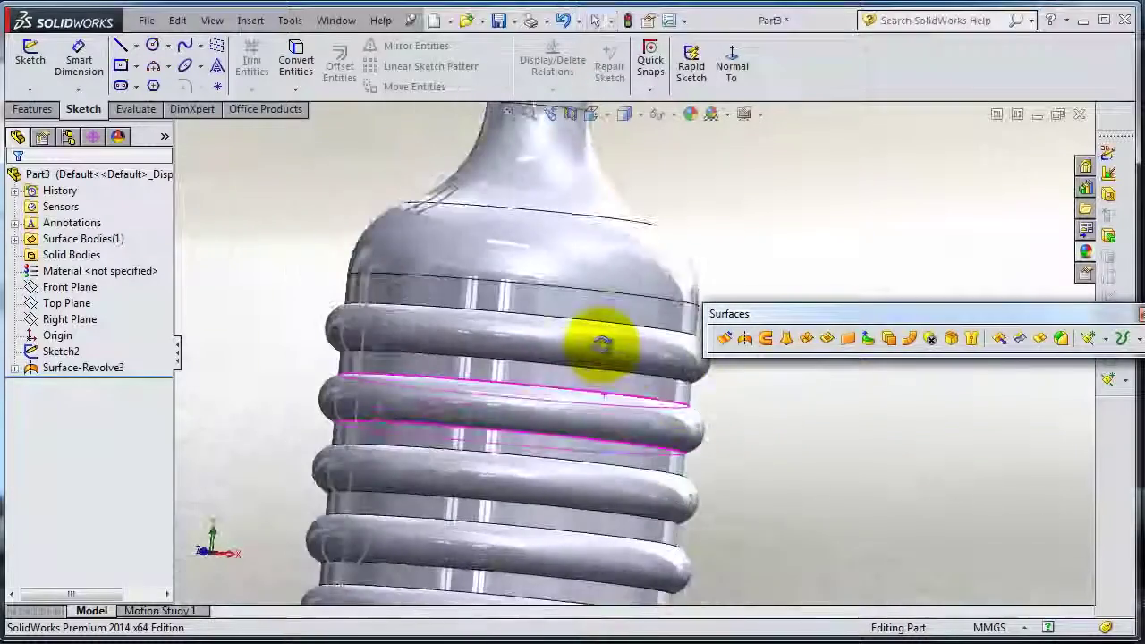
pyautogui.scroll(4, 708, 392)
pyautogui.scroll(-3, 709, 398)
pyautogui.moveTo(608, 403); pyautogui.dragTo(685, 415, button='middle')
pyautogui.scroll(2, 685, 414)
pyautogui.scroll(-1, 685, 413)
pyautogui.moveTo(608, 360)
pyautogui.mouseDown(button='middle')
pyautogui.moveTo(631, 355)
pyautogui.moveTo(610, 367)
pyautogui.mouseUp(button='middle')
pyautogui.scroll(-2, 609, 367)
pyautogui.moveTo(621, 328); pyautogui.dragTo(644, 357, button='middle')
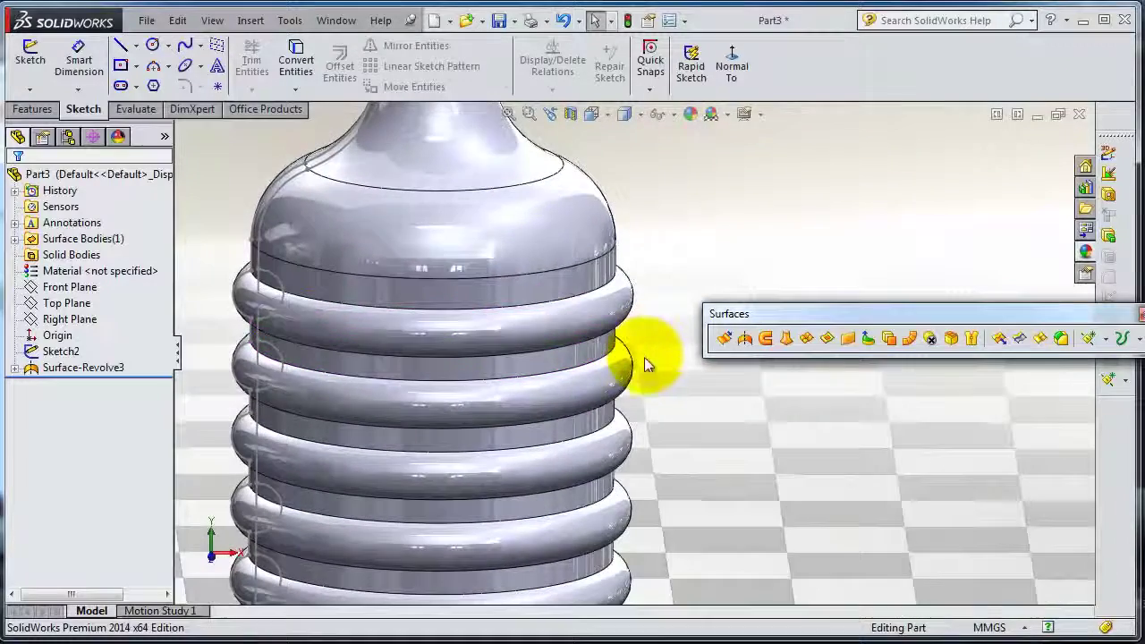
pyautogui.scroll(3, 656, 391)
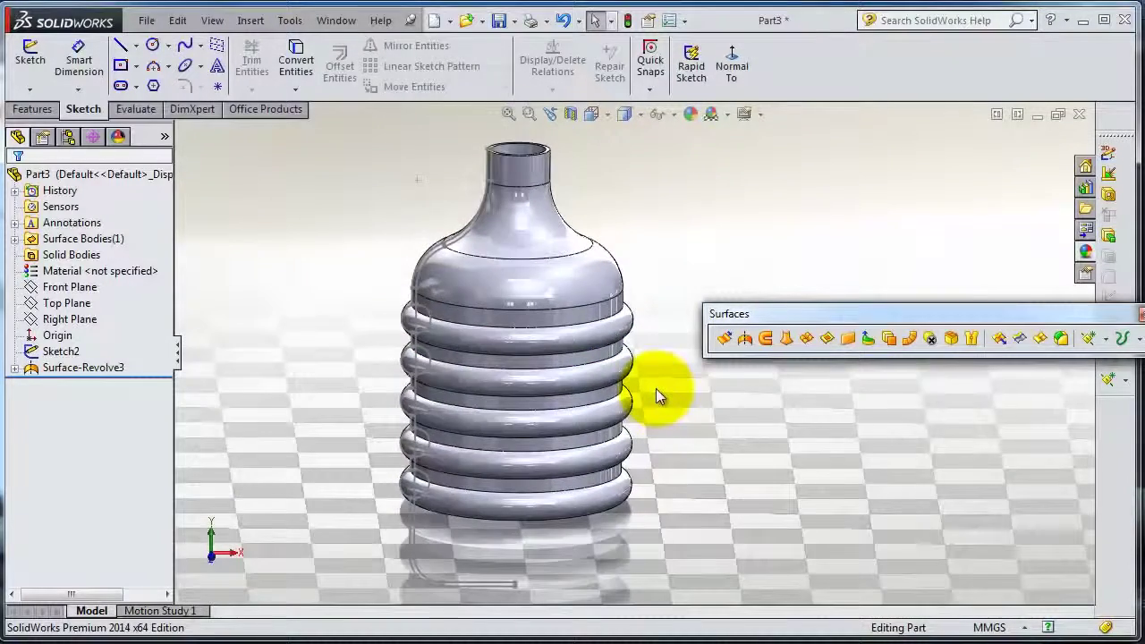